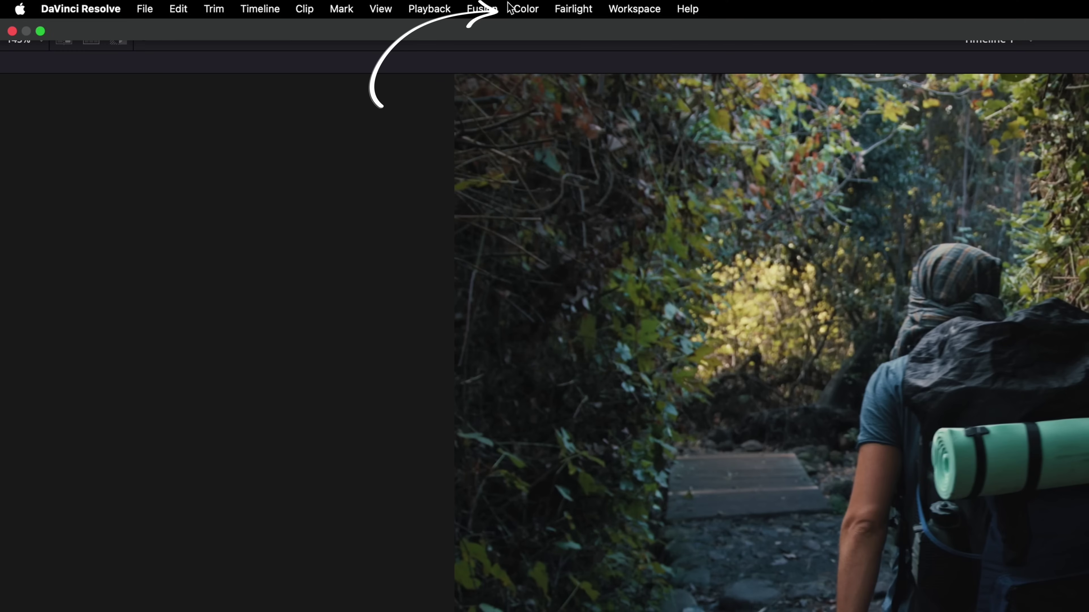
Step: Confirm Printer Light Hotkeys is ticked in the Color menu and show the Full Printer Light submenu
click(287, 4)
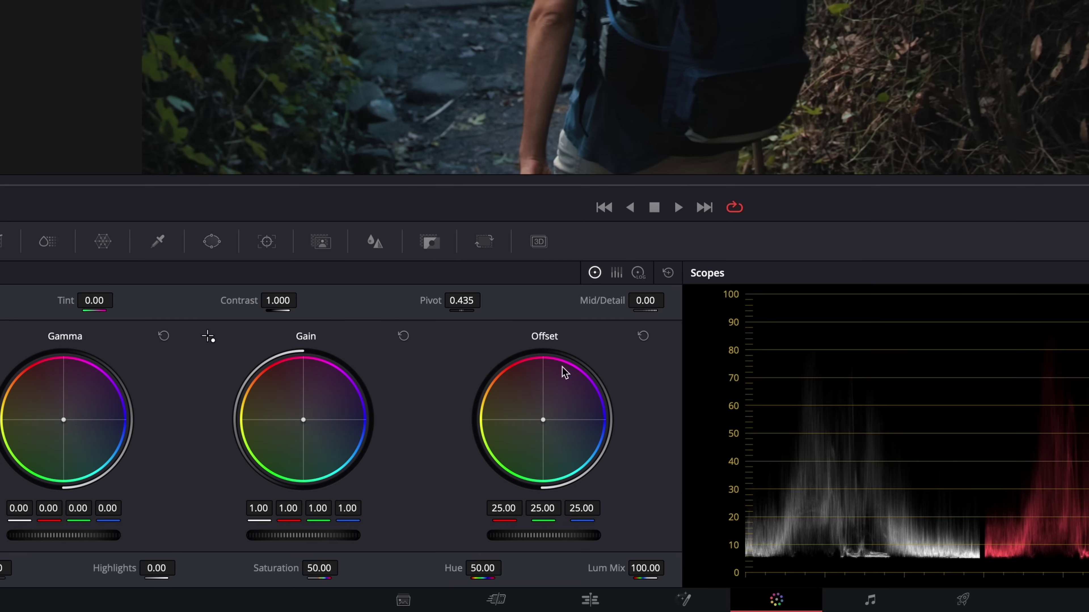
click(288, 5)
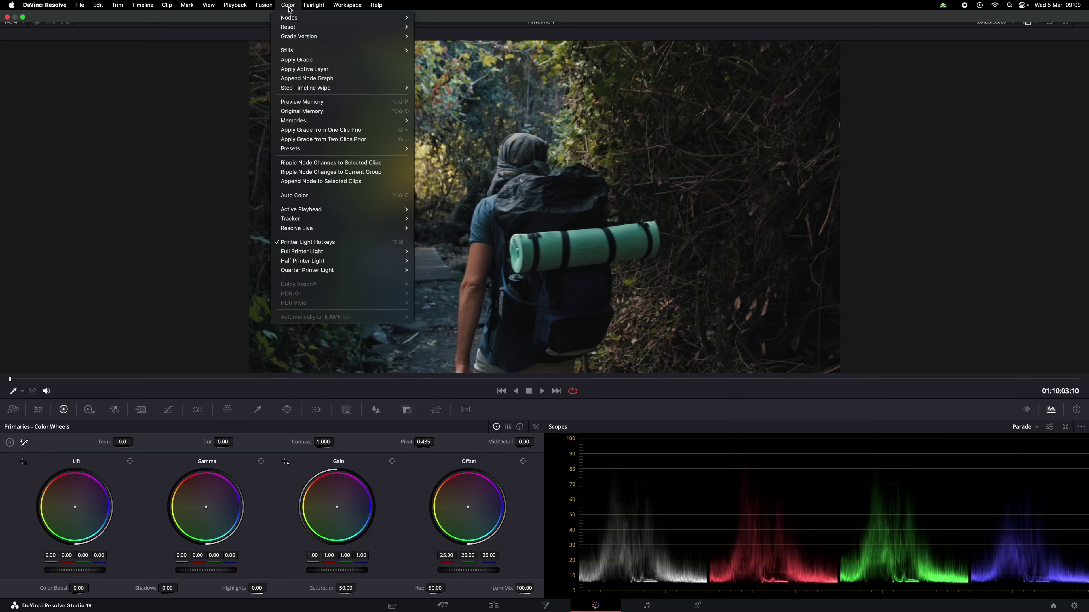
mouse_move(386, 251)
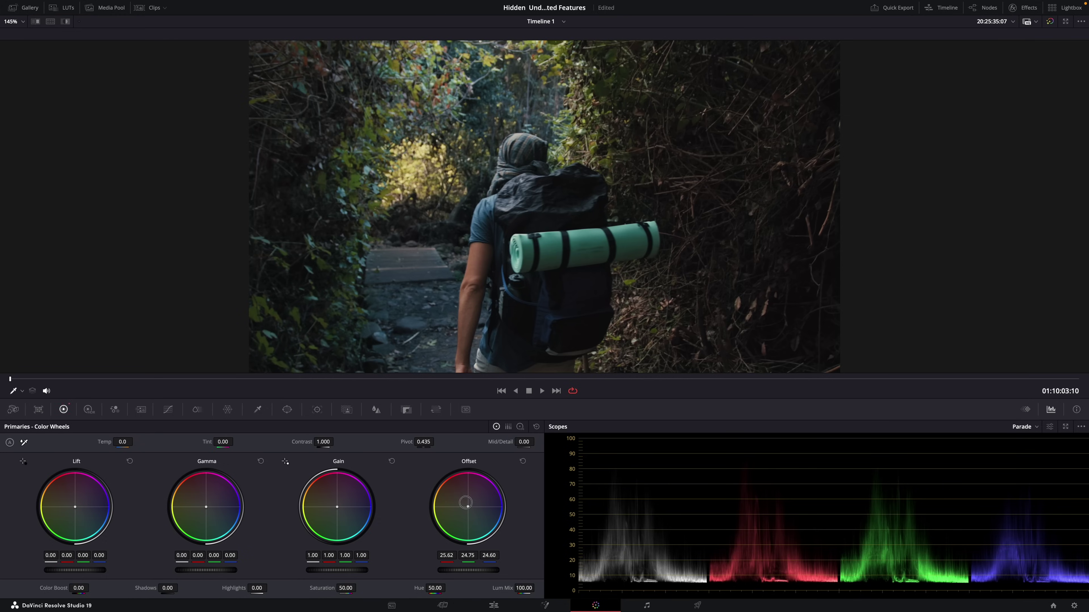
Step: Push the Offset wheel toward red, reset it, then raise Offset red to 35.00 and reset it to 25.00
drag(466, 502, 445, 458)
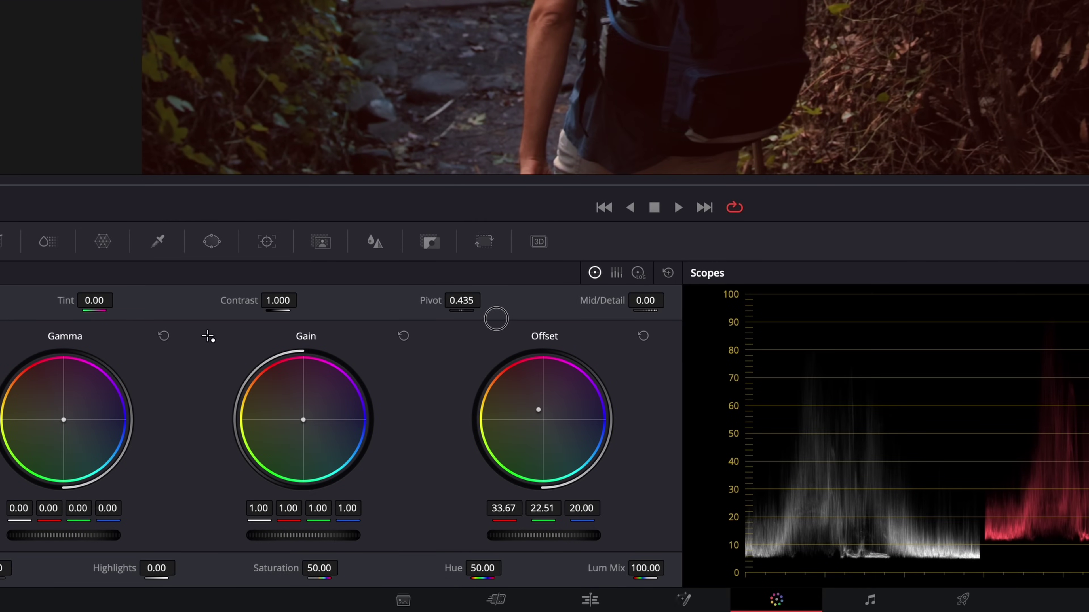
drag(487, 277, 457, 200)
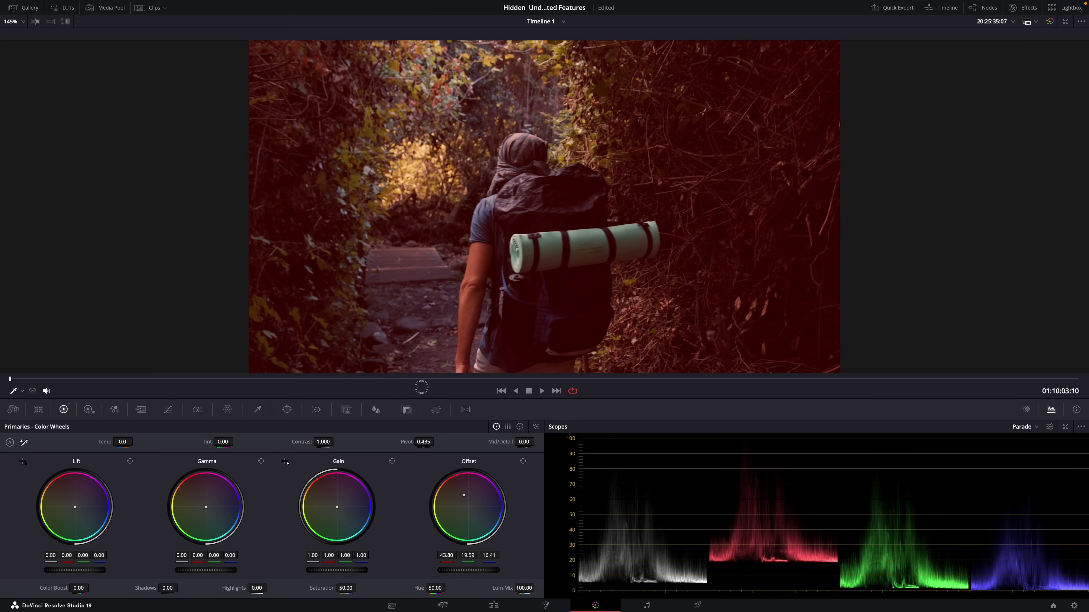
double_click(466, 498)
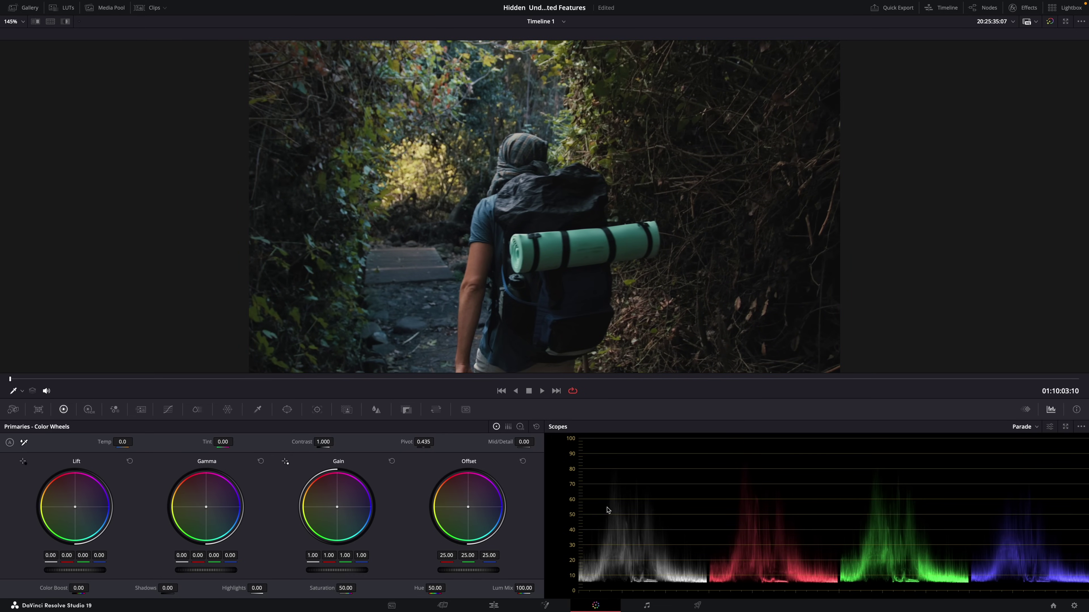
drag(479, 555, 634, 556)
double_click(446, 555)
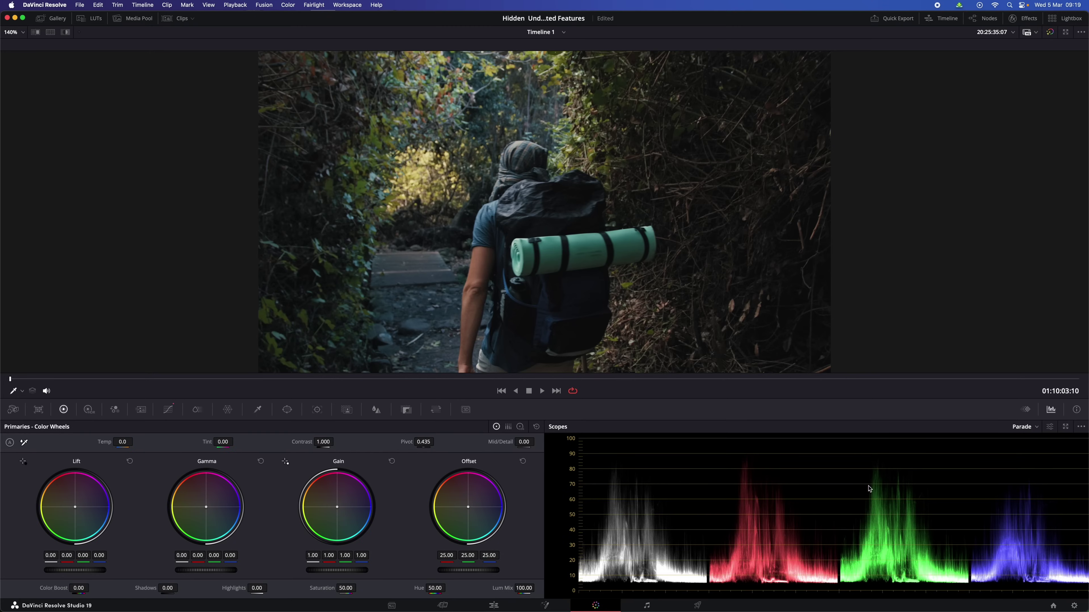
Step: Cycle the scope type through Vectorscope and Waveform, then return it to Parade
click(1022, 430)
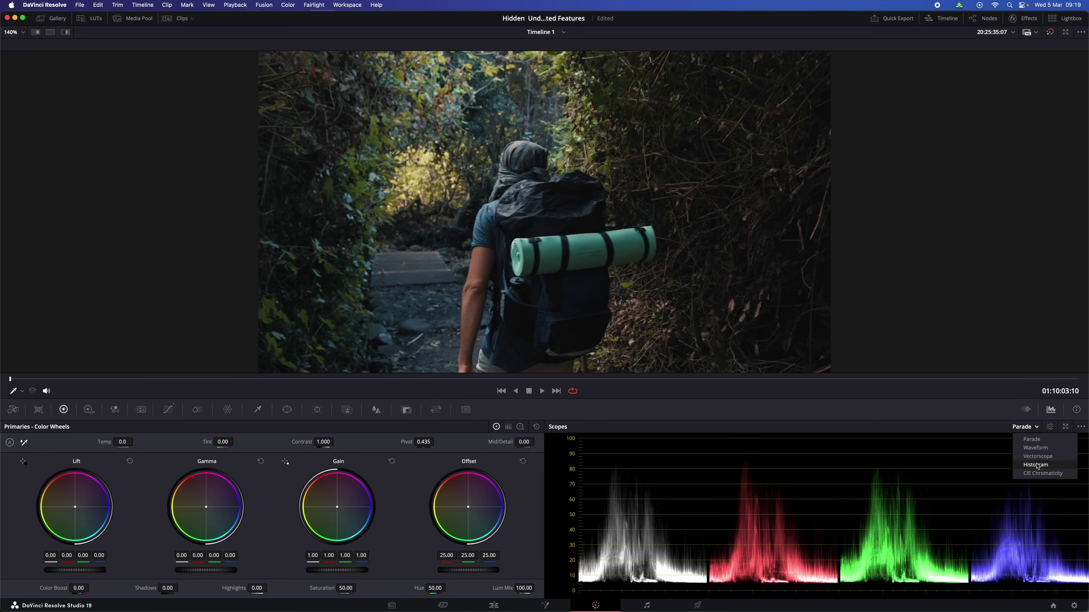
click(1036, 455)
click(1030, 427)
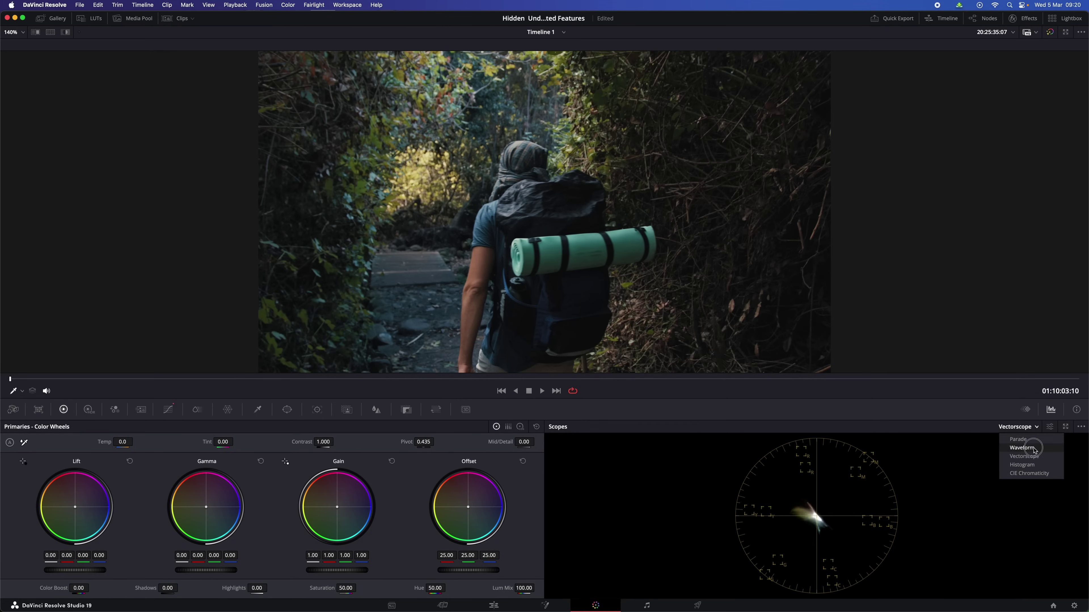
click(1034, 449)
click(1031, 432)
click(1031, 431)
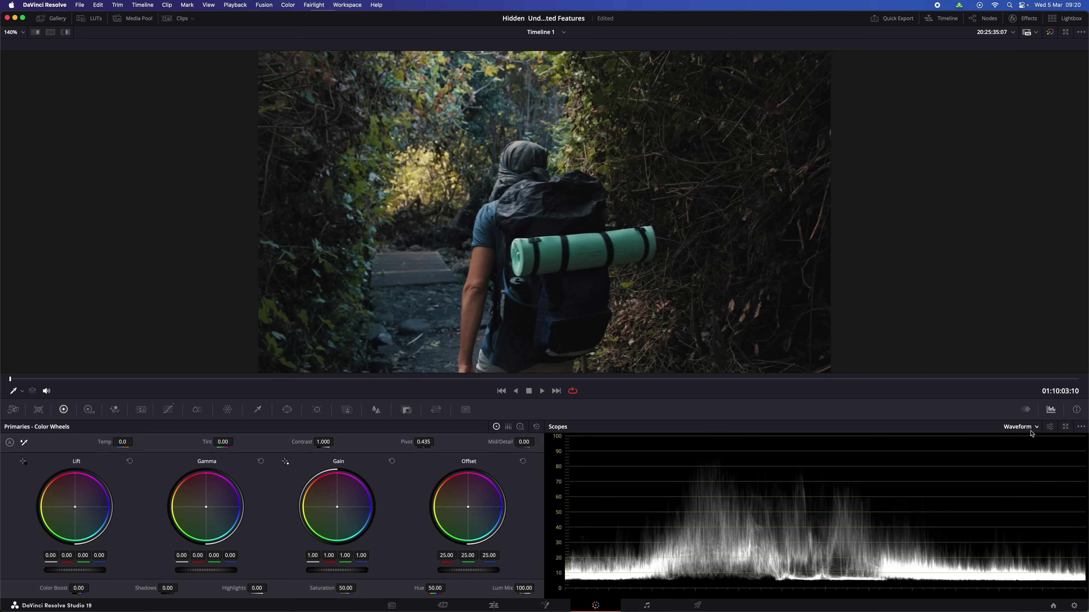
click(1031, 431)
click(1034, 440)
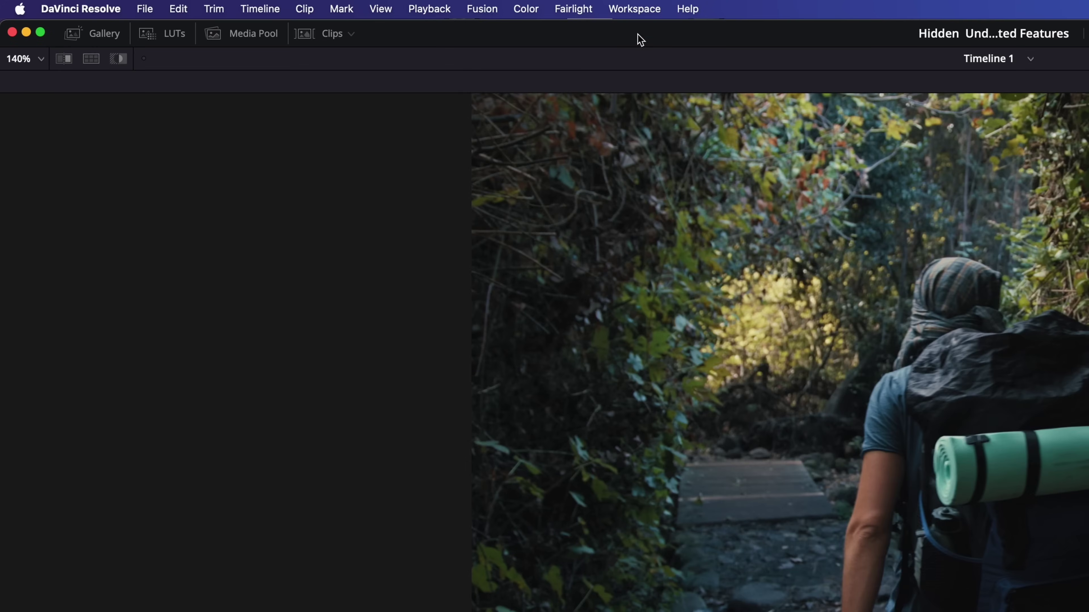
Step: Check Workspace > Video Scopes and detach the Parade scope into a floating window
click(346, 5)
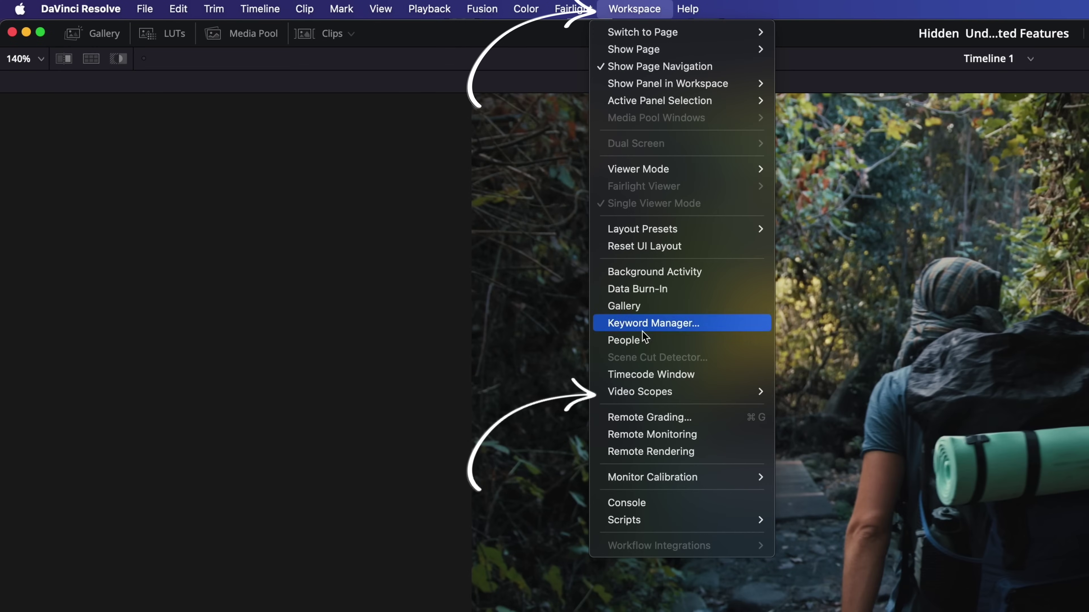
mouse_move(656, 391)
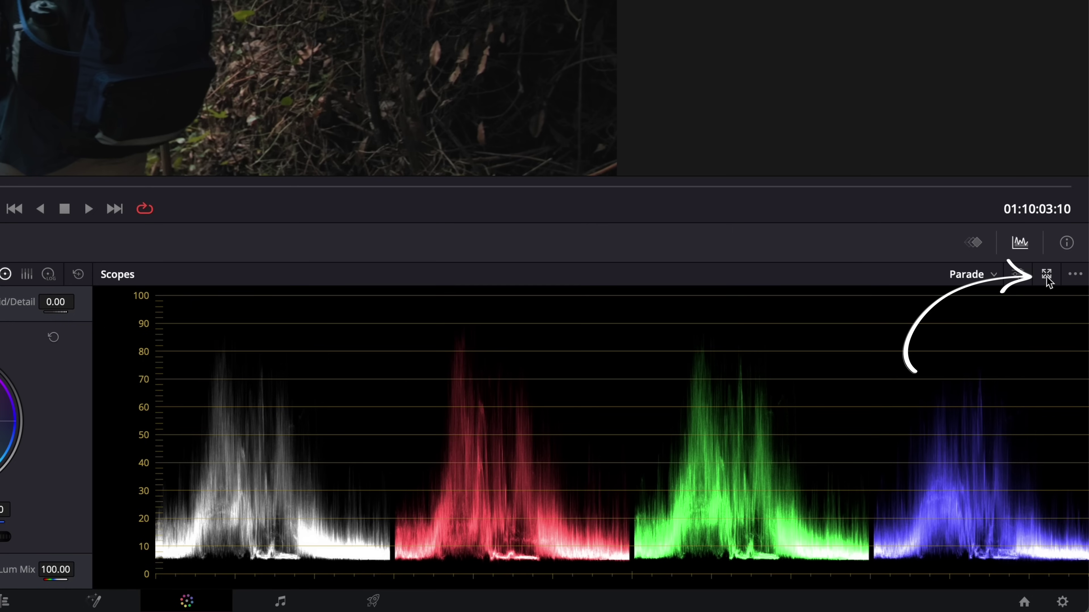
click(1046, 274)
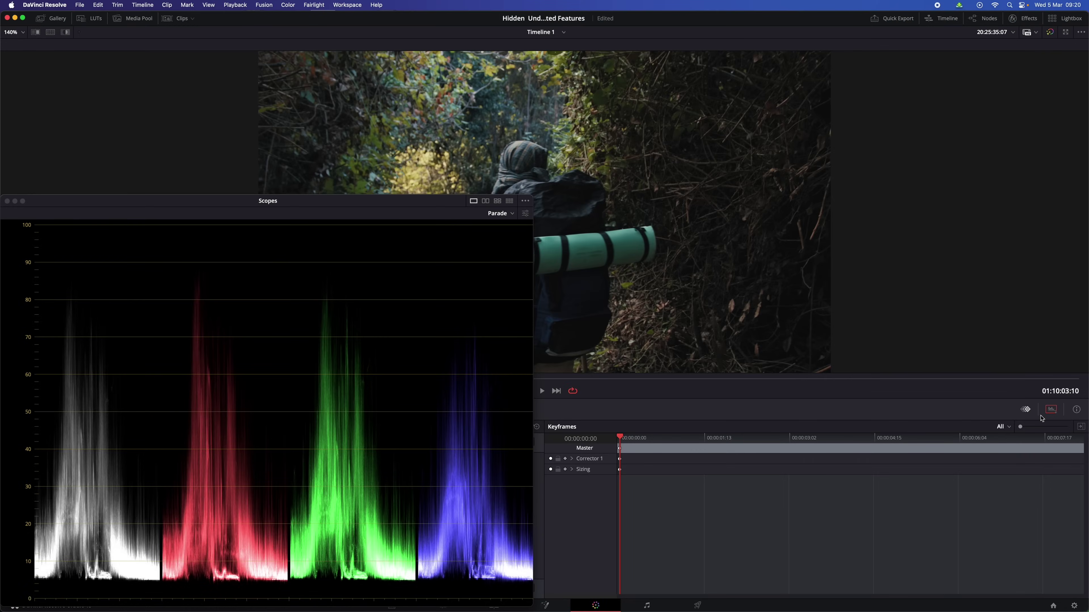
Step: Centre and resize the floating Scopes window, trying the 2x2 and 3x3 scope layouts
drag(325, 197, 577, 83)
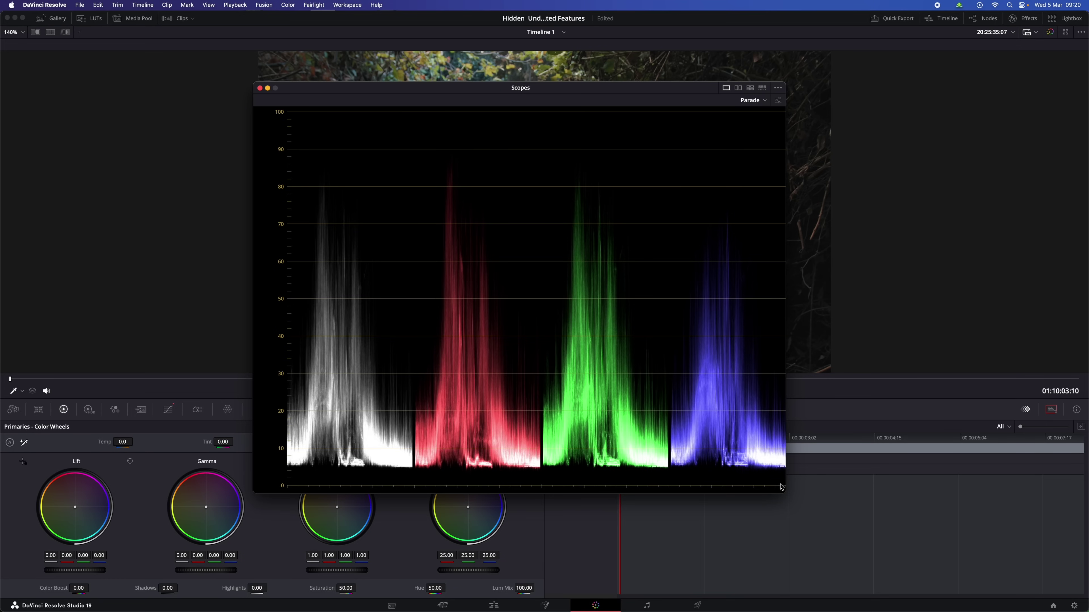
mouse_move(784, 492)
mouse_down()
mouse_move(547, 336)
mouse_move(778, 494)
mouse_up()
click(750, 88)
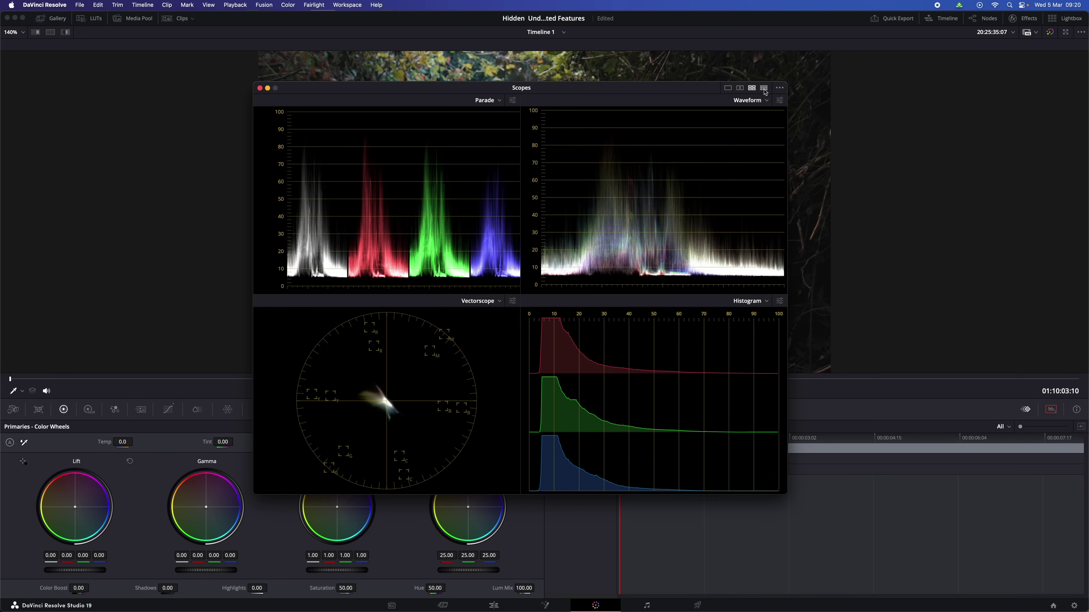
click(764, 90)
Step: Move the Scopes window left, shrink it, and drag it lower to uncover the clip settings
drag(619, 90, 404, 21)
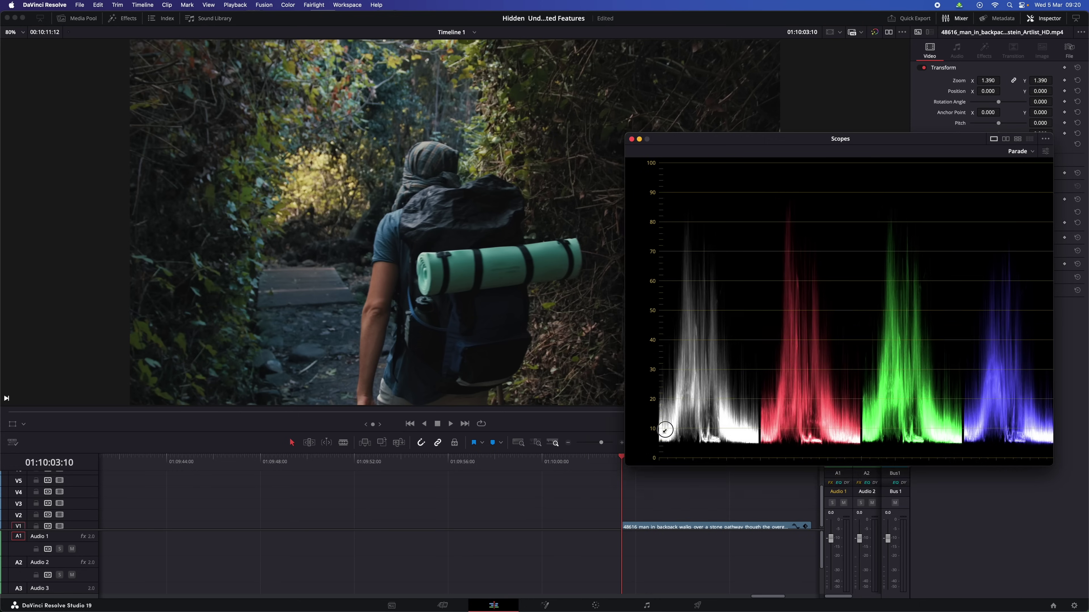
drag(665, 429, 801, 329)
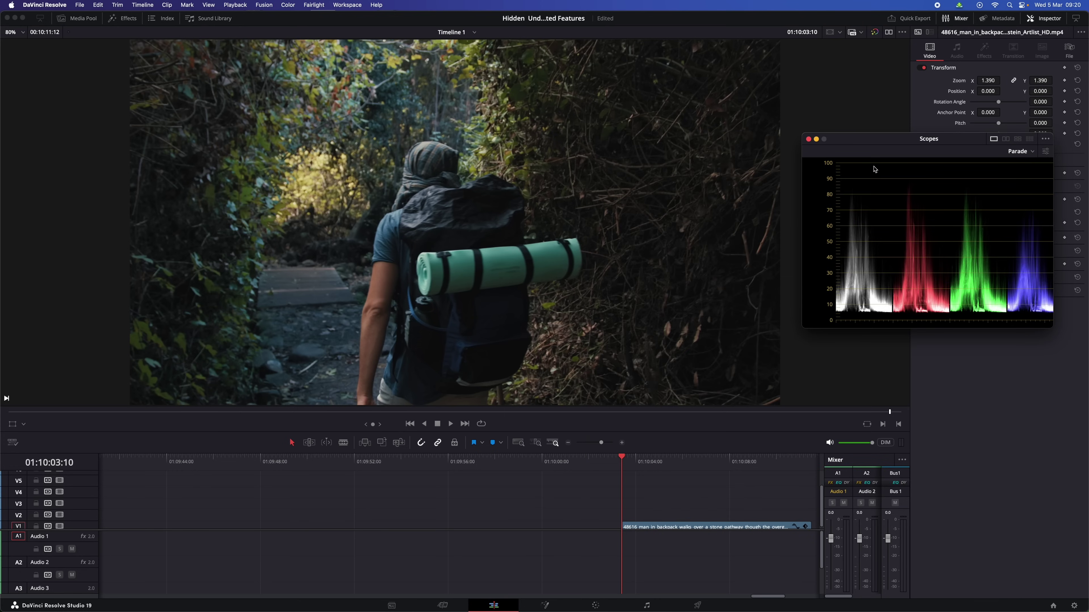
drag(866, 144, 695, 274)
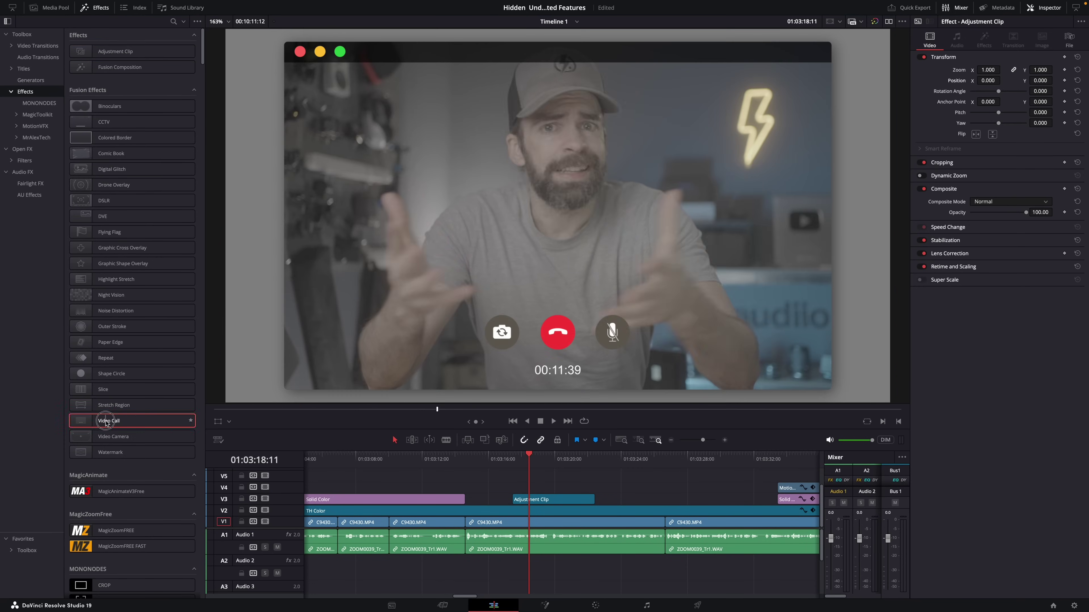
Step: Drop the Video Call effect above the footage and set its call button colour to pinkish red (0.980392/0.243137/0.333333)
drag(96, 421, 527, 503)
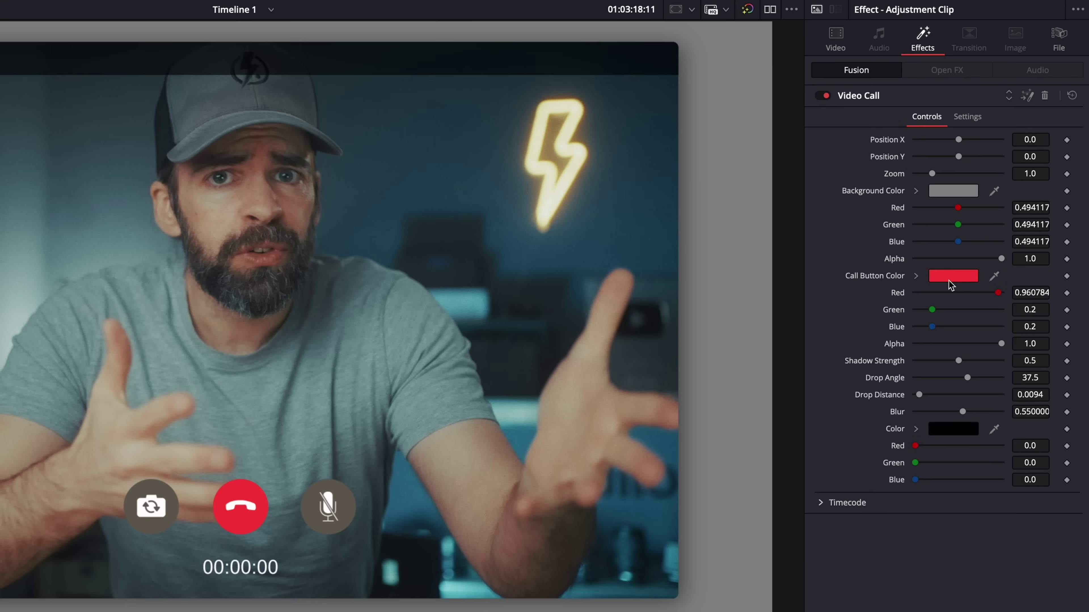
click(1000, 190)
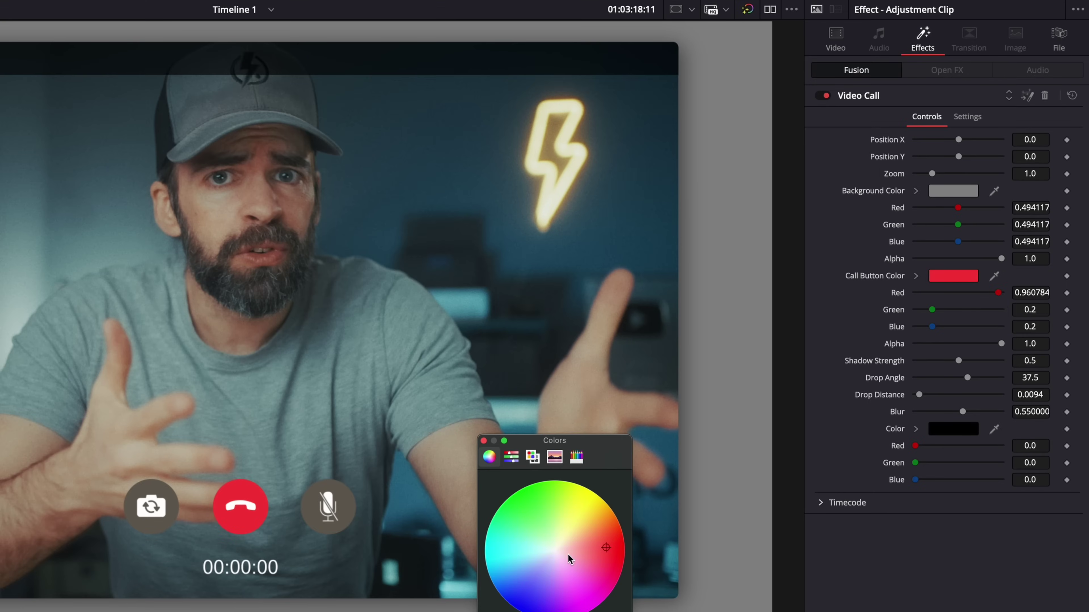
drag(569, 559, 608, 563)
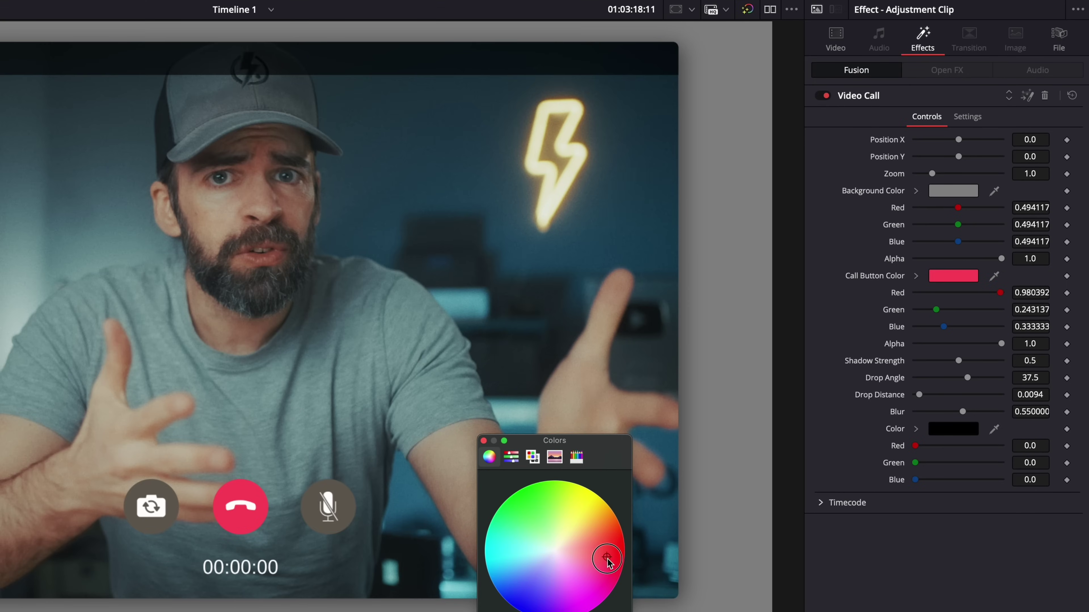
click(820, 502)
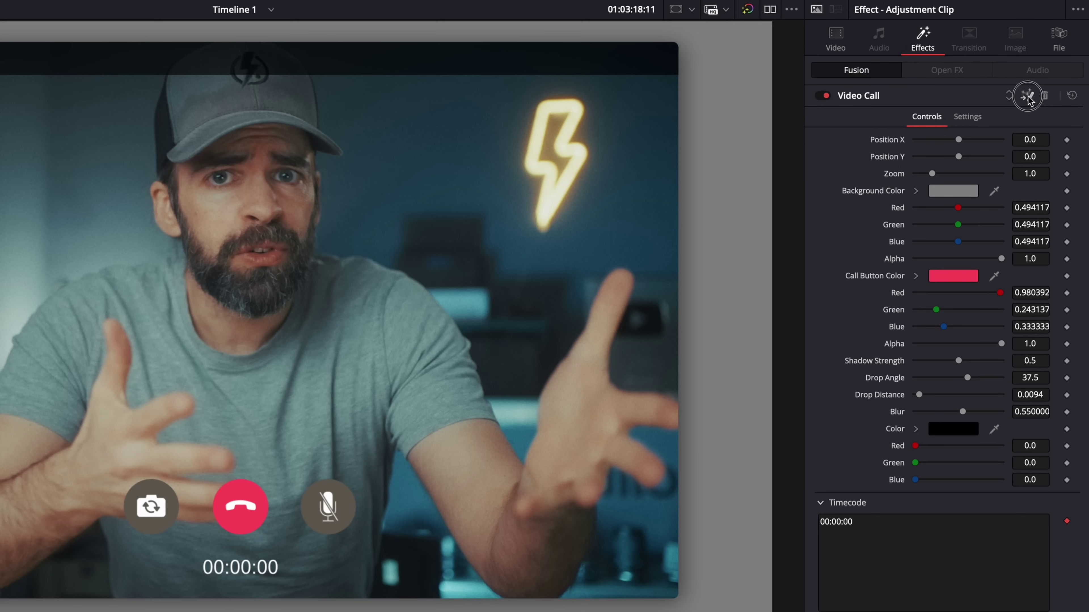
Step: Open the Video Call effect in Fusion and expand the VideoCall group to view its internal nodes
click(1027, 98)
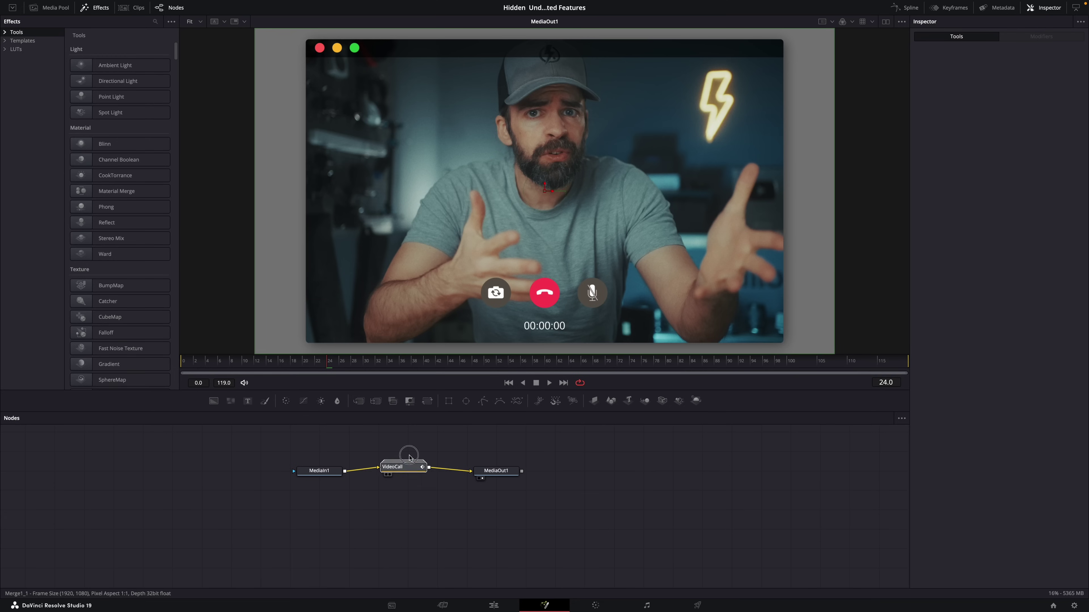
mouse_move(409, 457)
mouse_down()
mouse_move(396, 450)
mouse_move(411, 472)
mouse_up()
click(394, 478)
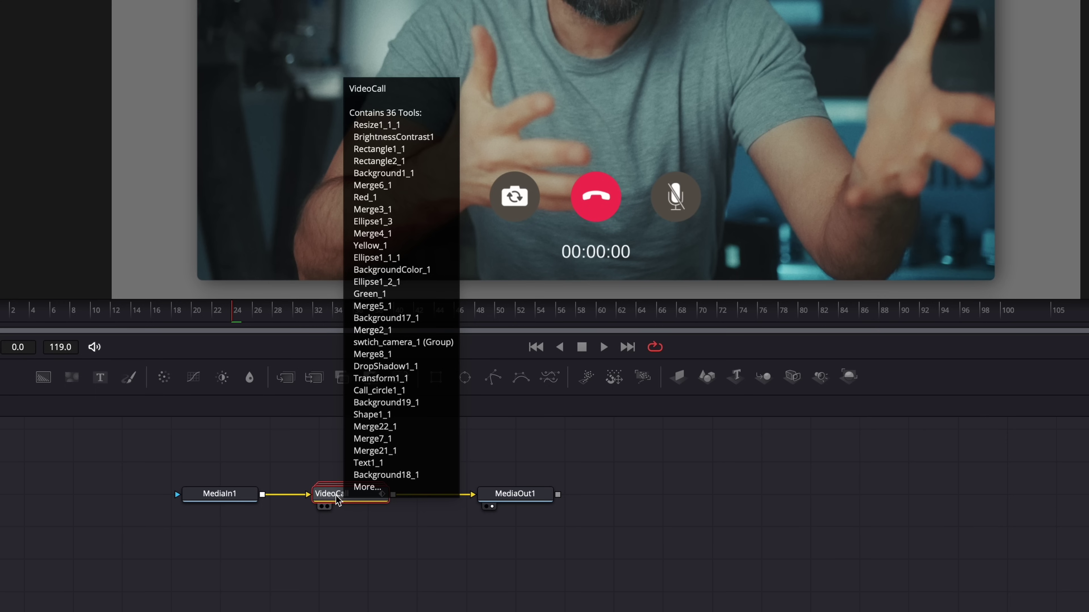
double_click(336, 496)
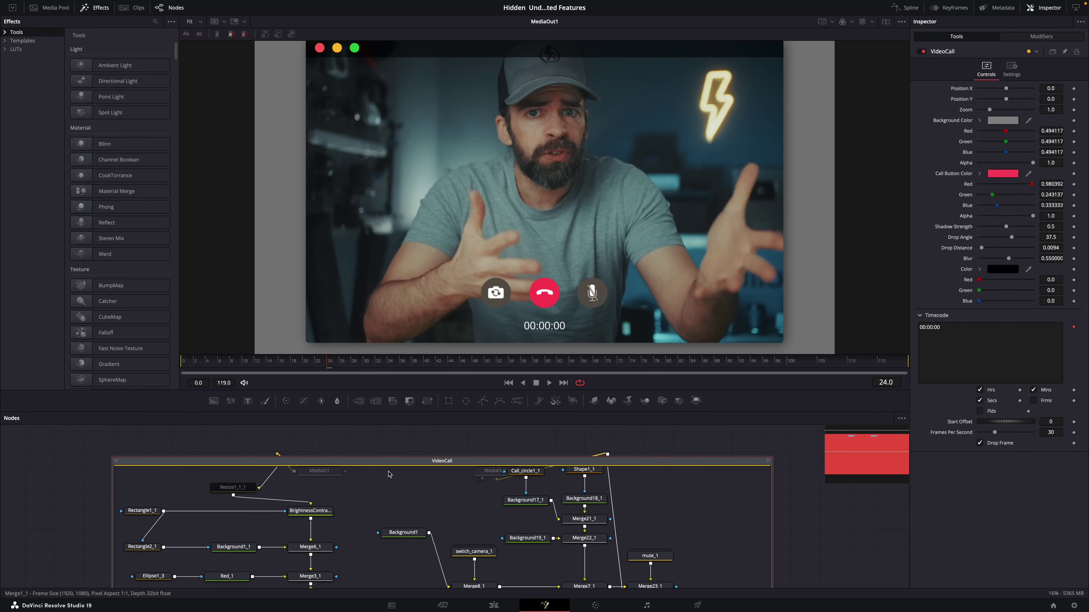
mouse_move(388, 463)
mouse_down()
mouse_move(390, 384)
mouse_move(398, 448)
mouse_up()
scroll(399, 450, down, 2)
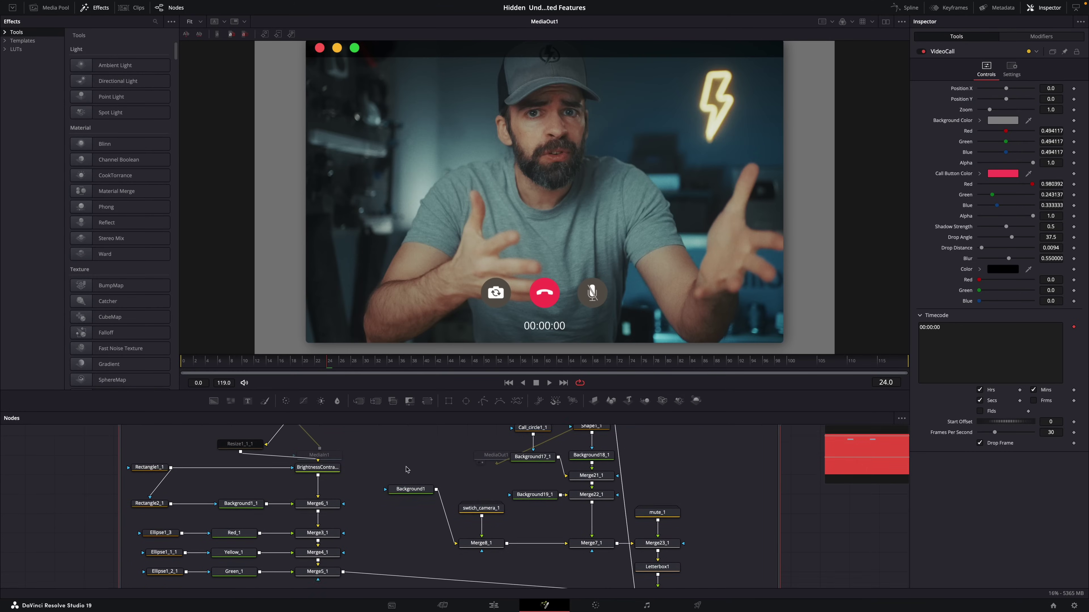
scroll(407, 469, down, 3)
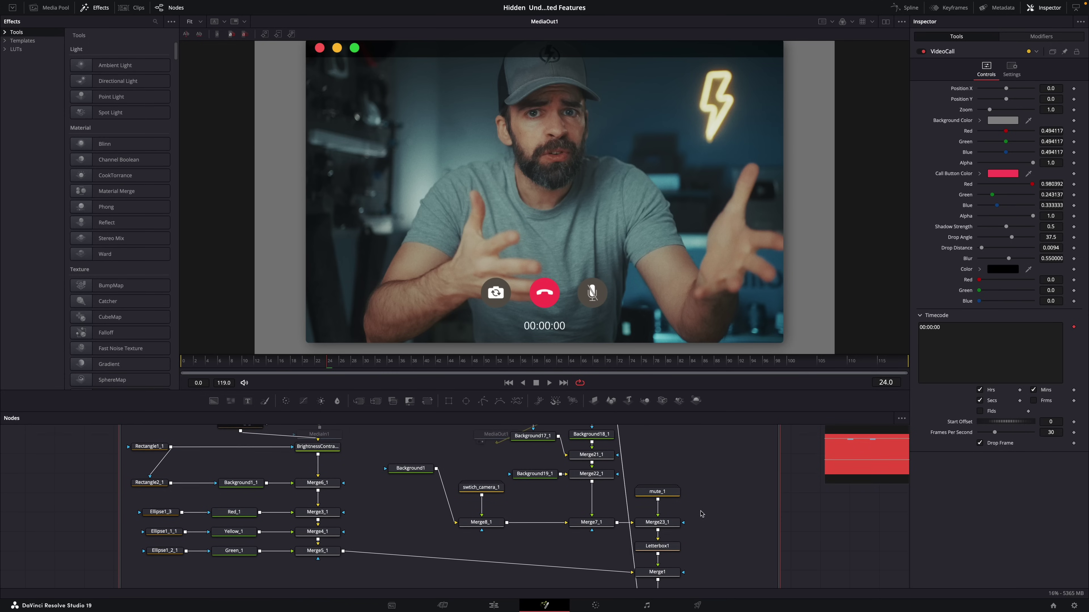
scroll(701, 514, down, 3)
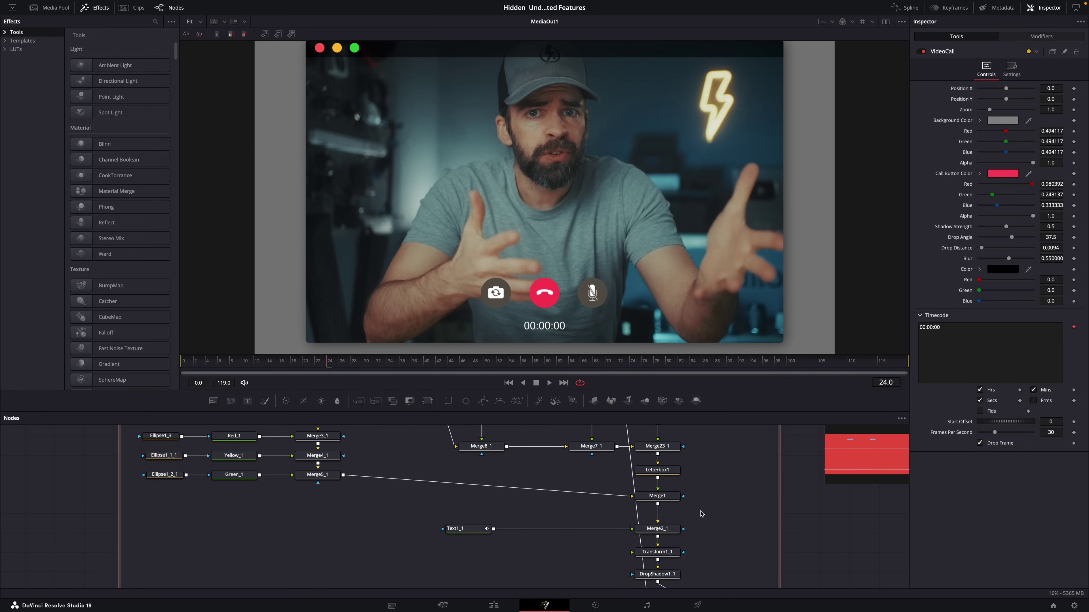
Step: Inspect the Text1_1 timer font and insert a Transform node after Background17_1
click(475, 533)
click(987, 188)
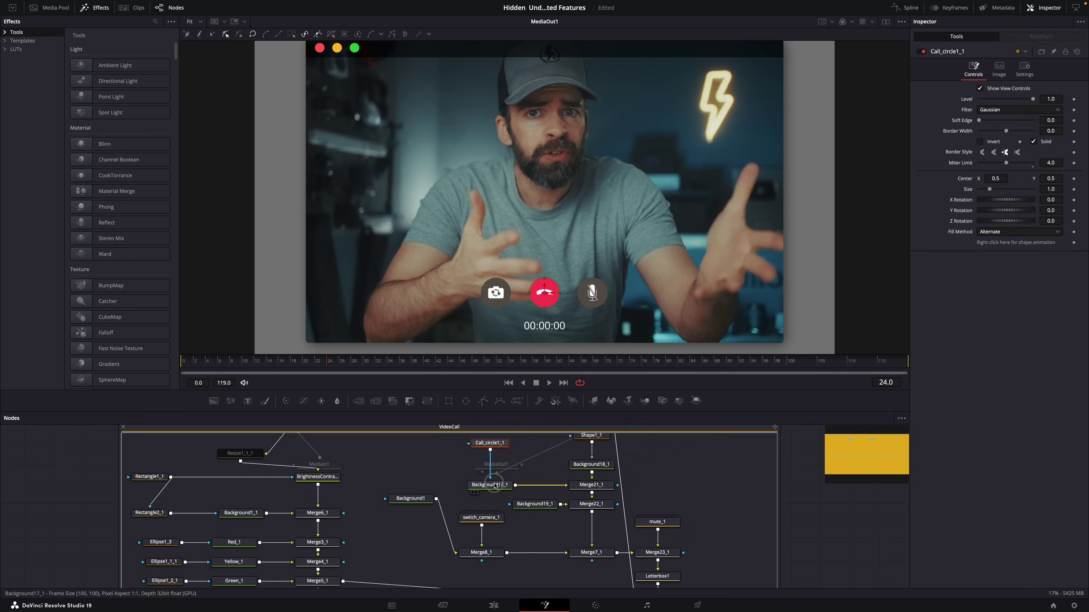
click(427, 400)
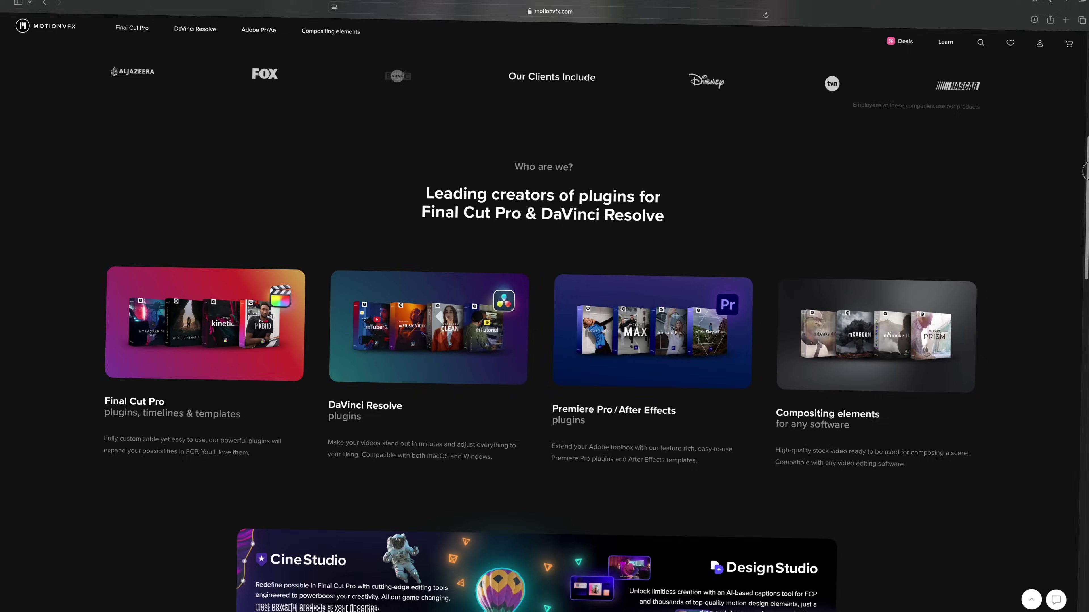
Step: Scroll the MotionVFX page down to the Relevant DVR packs like mHowTo DVR and mTuber 4 DVR
scroll(544, 343, down, 5)
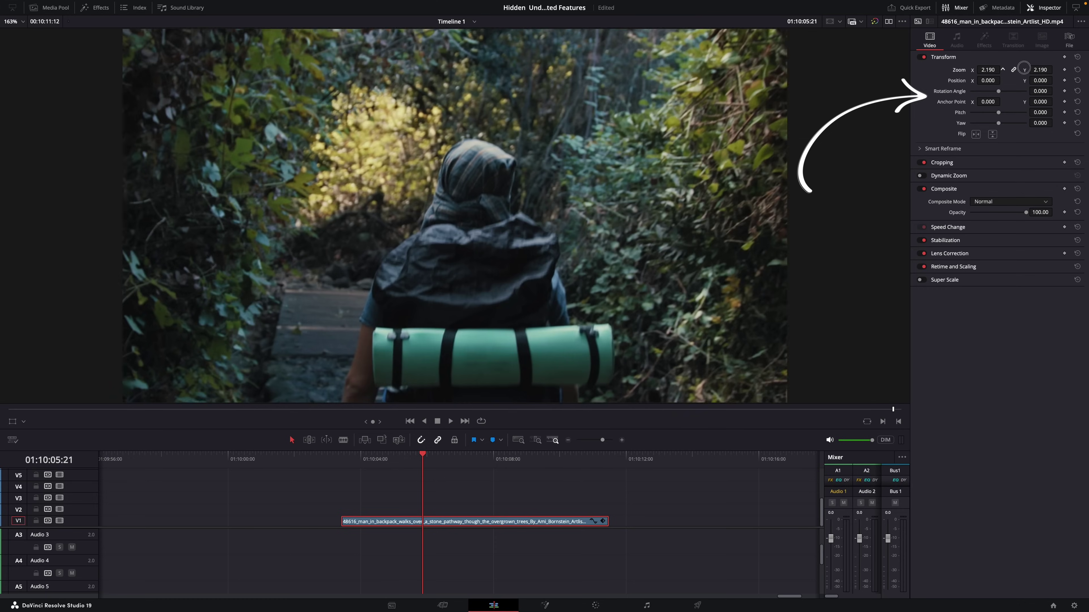
Step: Drag the hiker clip's Inspector Zoom value from 2.190 back down to 1.390
mouse_move(991, 72)
mouse_down()
mouse_move(968, 72)
mouse_move(984, 78)
mouse_up()
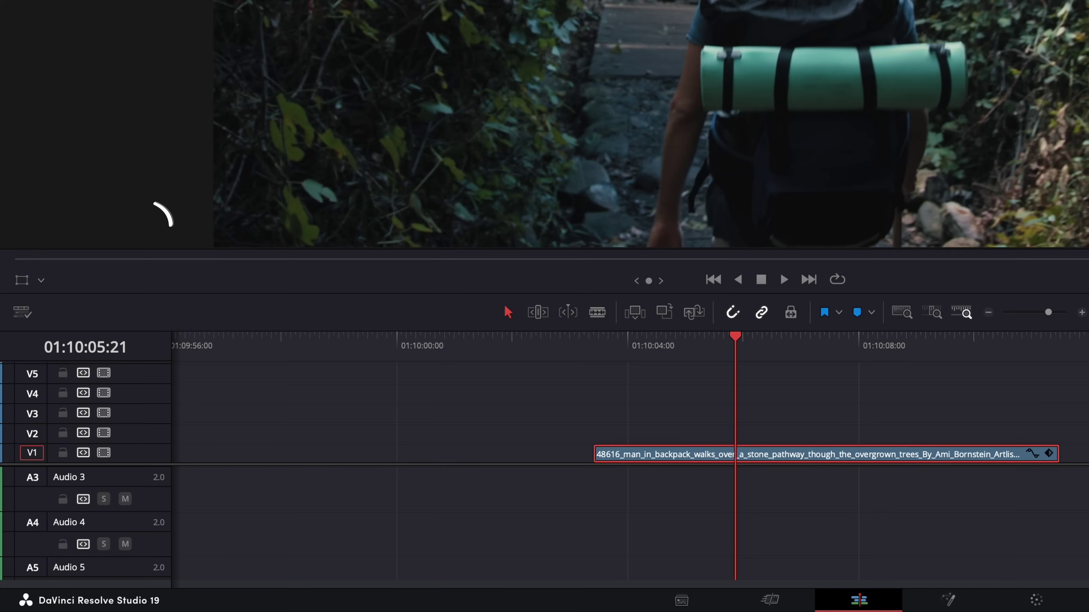
Step: With the Transform overlay, enlarge the hiker clip to zoom 1.430 at position -116.080, -14.010
click(42, 282)
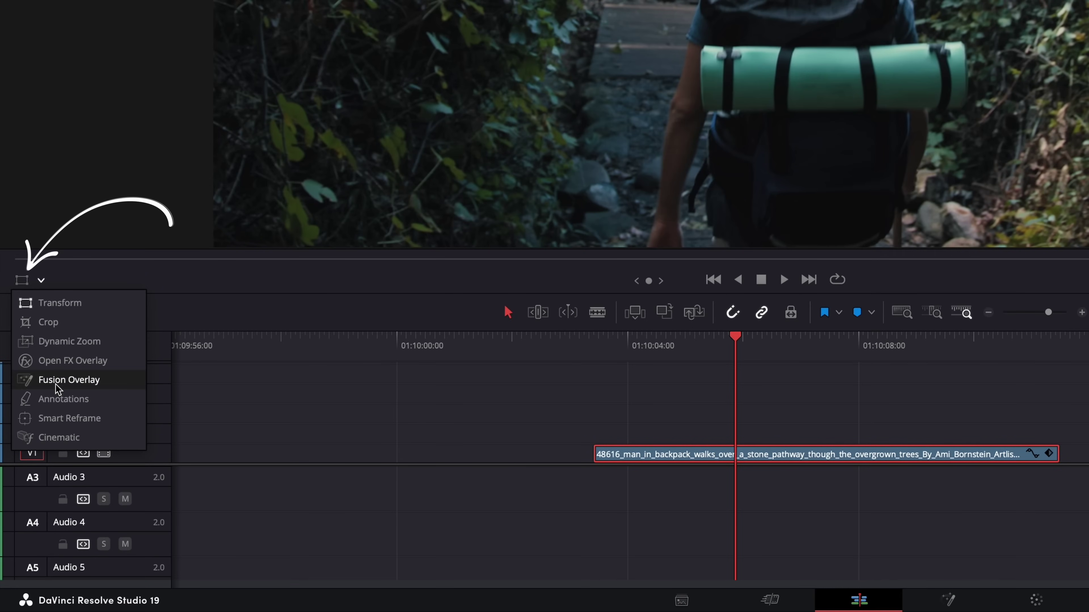
click(57, 303)
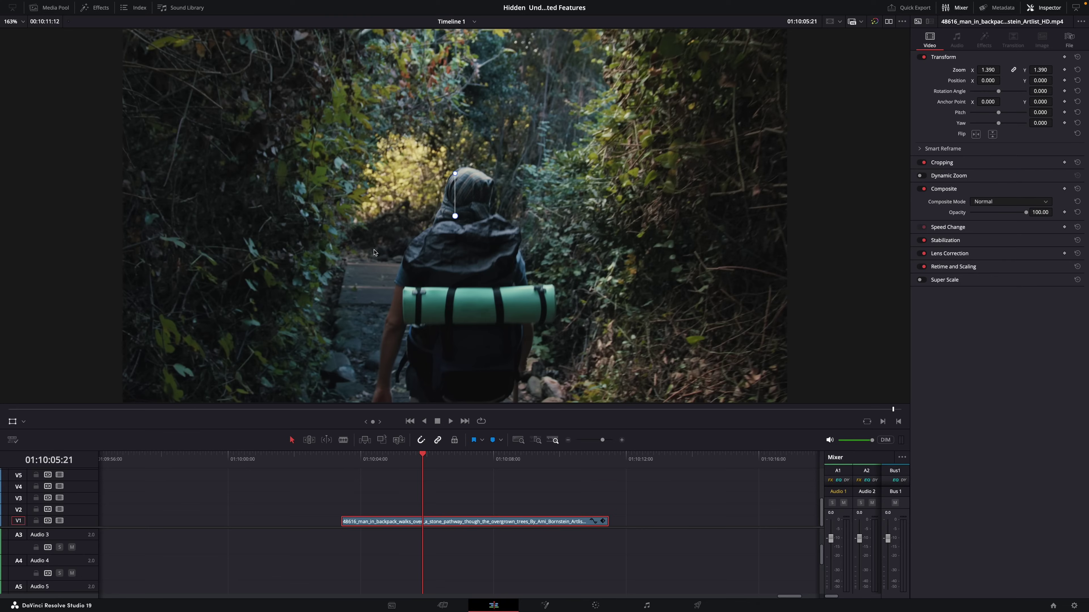
scroll(373, 253, down, 6)
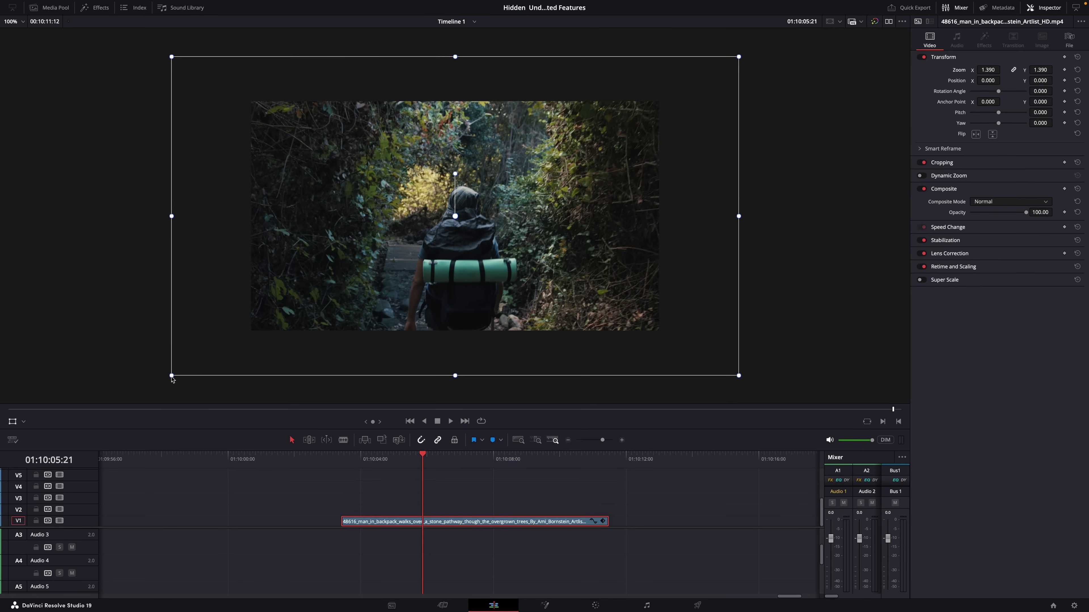
drag(173, 380, 138, 383)
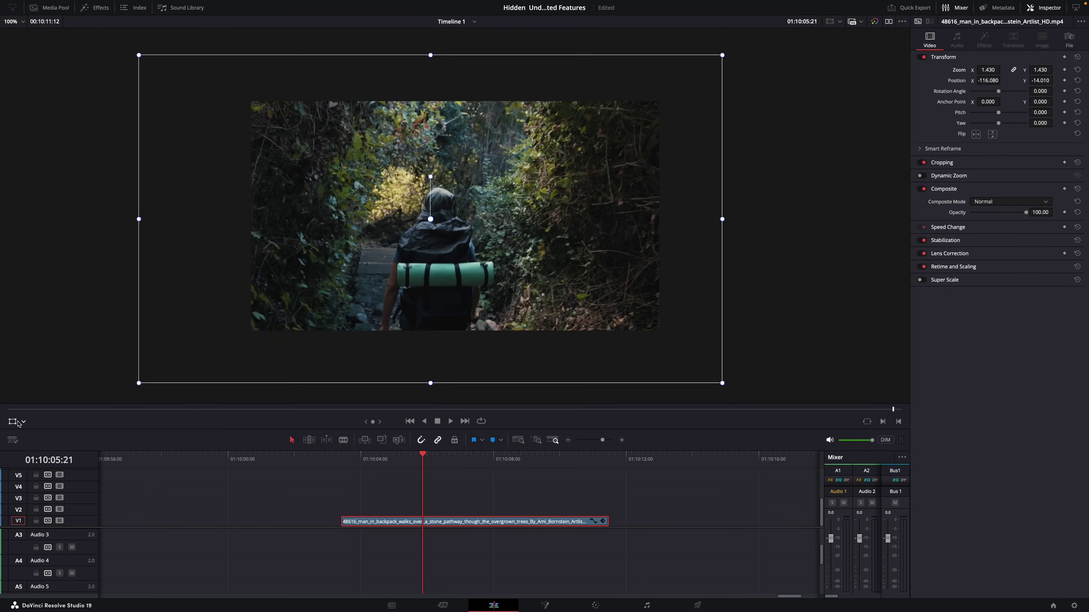
Step: Briefly switch the viewer overlay to Crop and try cropping the bottom of the image
click(24, 422)
click(27, 446)
mouse_move(431, 383)
mouse_down()
mouse_move(437, 286)
mouse_move(430, 383)
mouse_up()
click(24, 423)
Step: Switch the overlay to Dynamic Zoom and expand the green start rectangle to the full frame
click(30, 457)
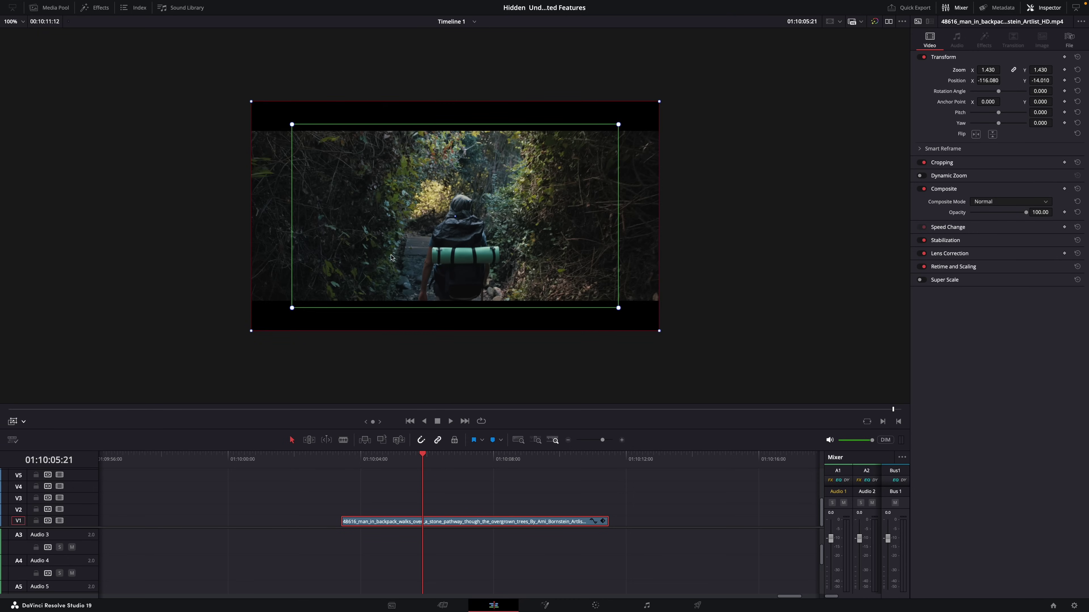
scroll(390, 257, up, 3)
mouse_move(222, 331)
mouse_down()
mouse_move(231, 326)
mouse_move(192, 314)
mouse_move(242, 332)
mouse_up()
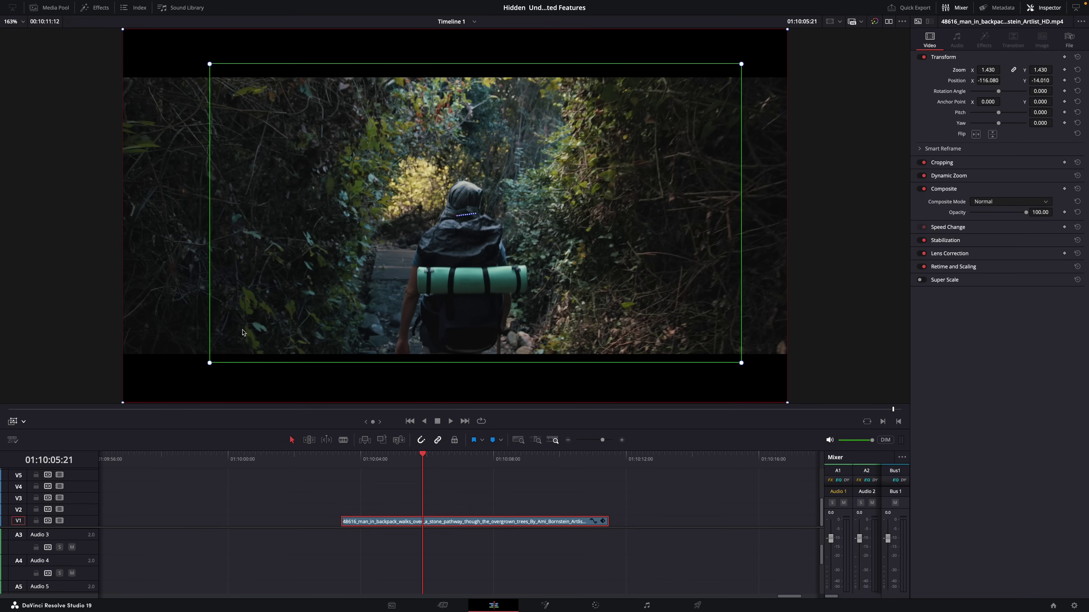
drag(208, 365, 151, 406)
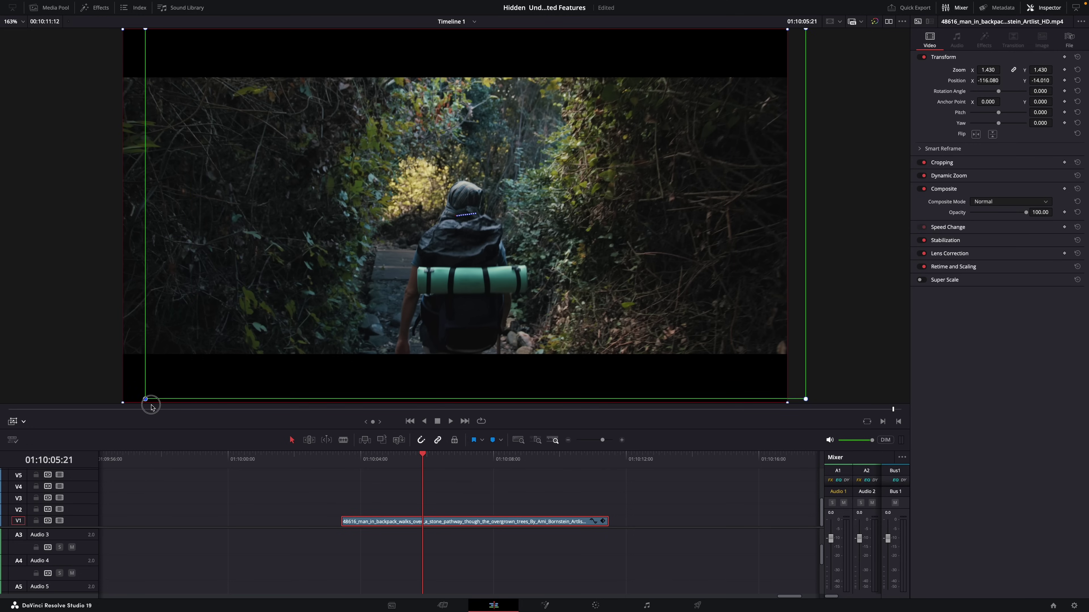
Step: Shrink the red end rectangle around the hiker and play from about 01:10:04 to preview
click(434, 270)
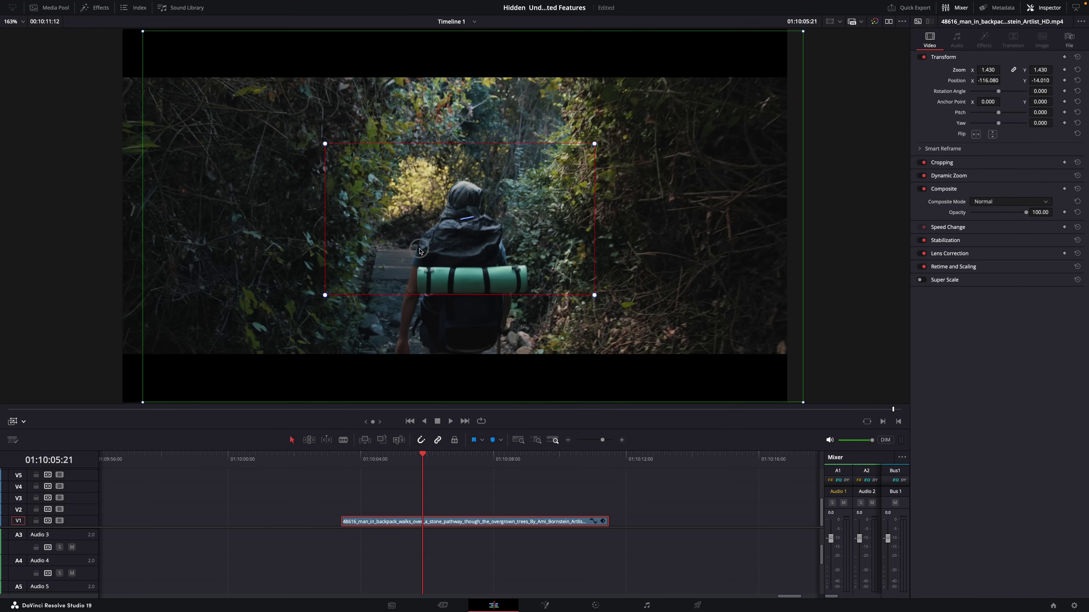
click(345, 460)
key(space)
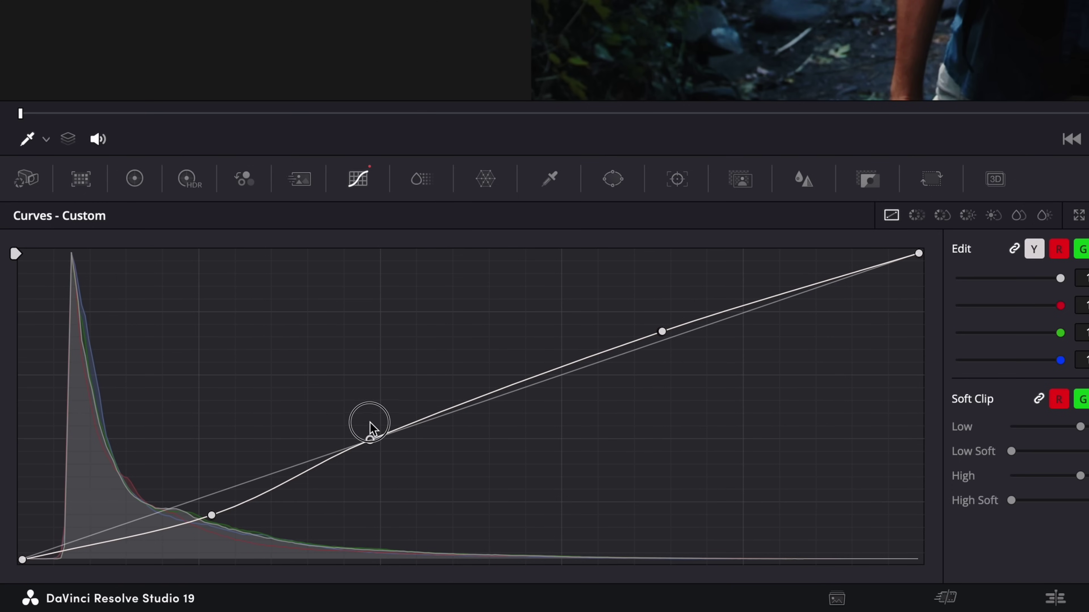
Step: Pull a middle anchor point of the custom curve slightly down to bend the curve
mouse_move(371, 423)
mouse_down()
mouse_move(364, 413)
mouse_move(375, 434)
mouse_up()
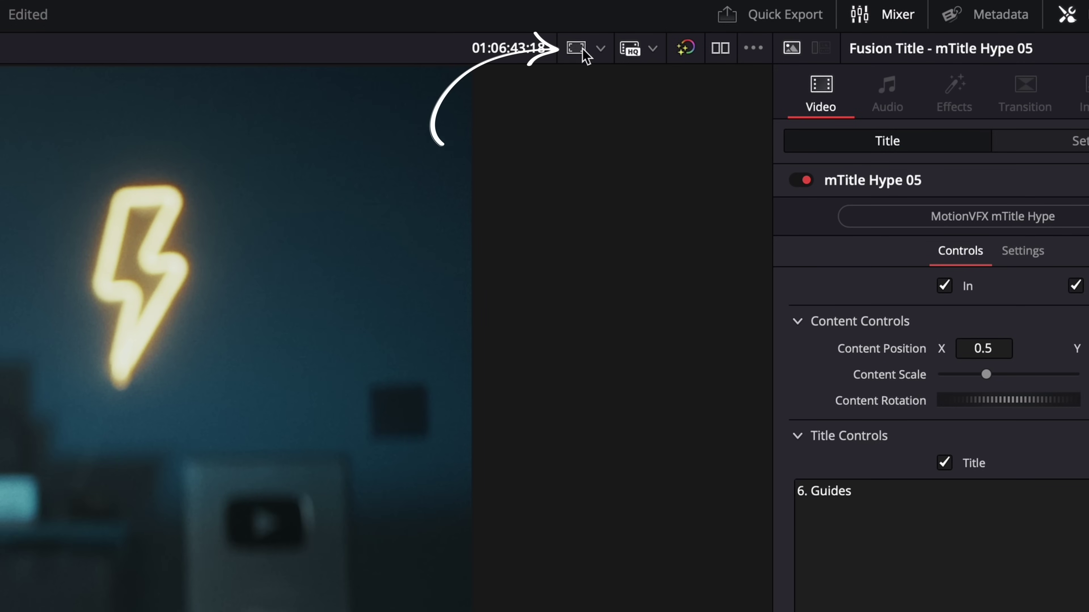
Step: Enable the Center safe-area guide and switch the viewer guide to 9:16 Social Media
click(601, 50)
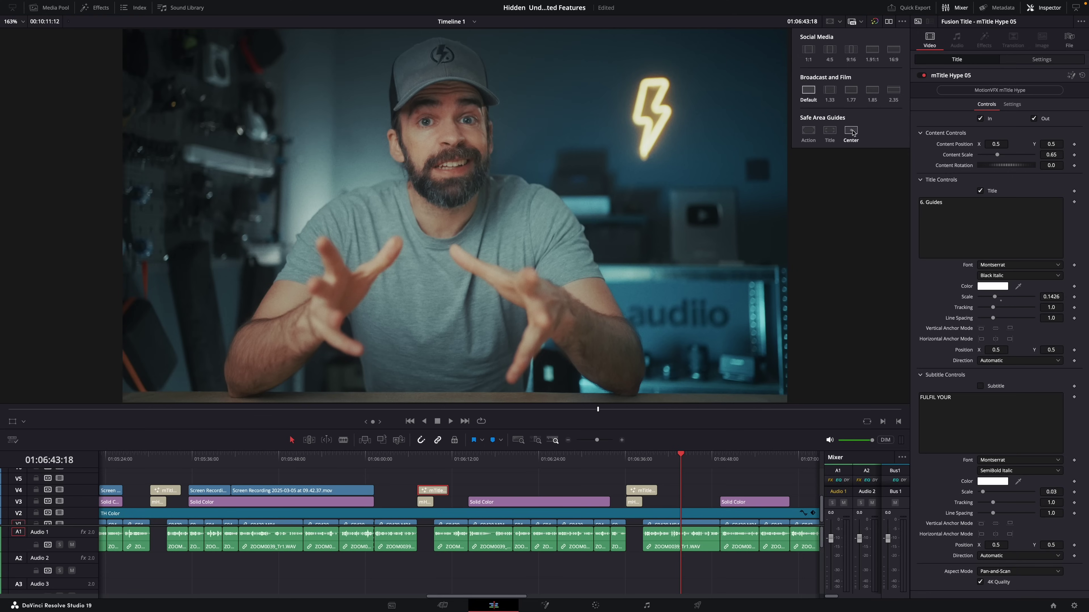
click(851, 131)
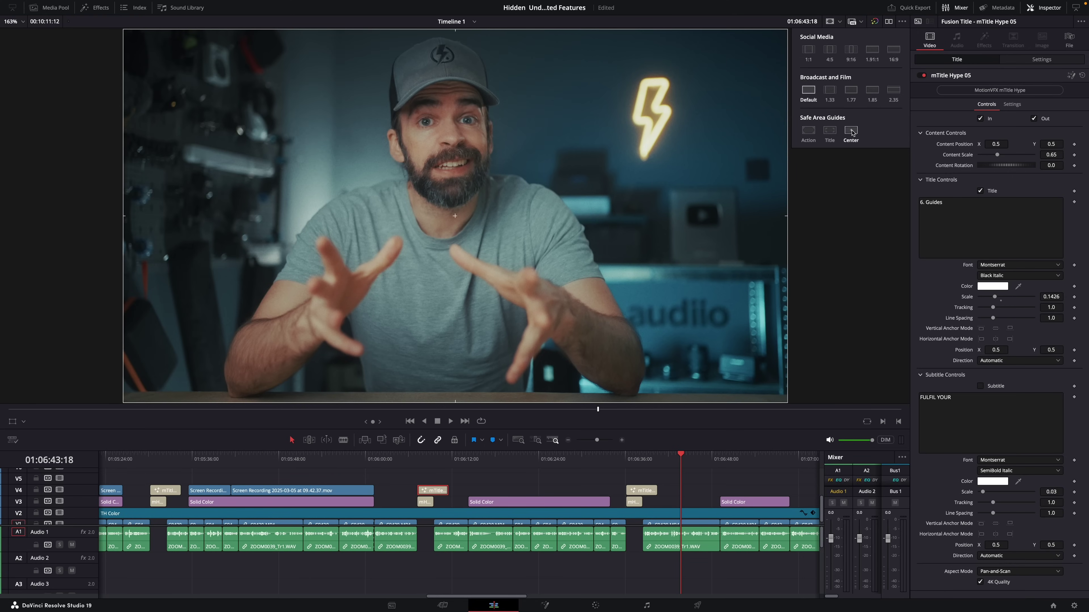
click(851, 49)
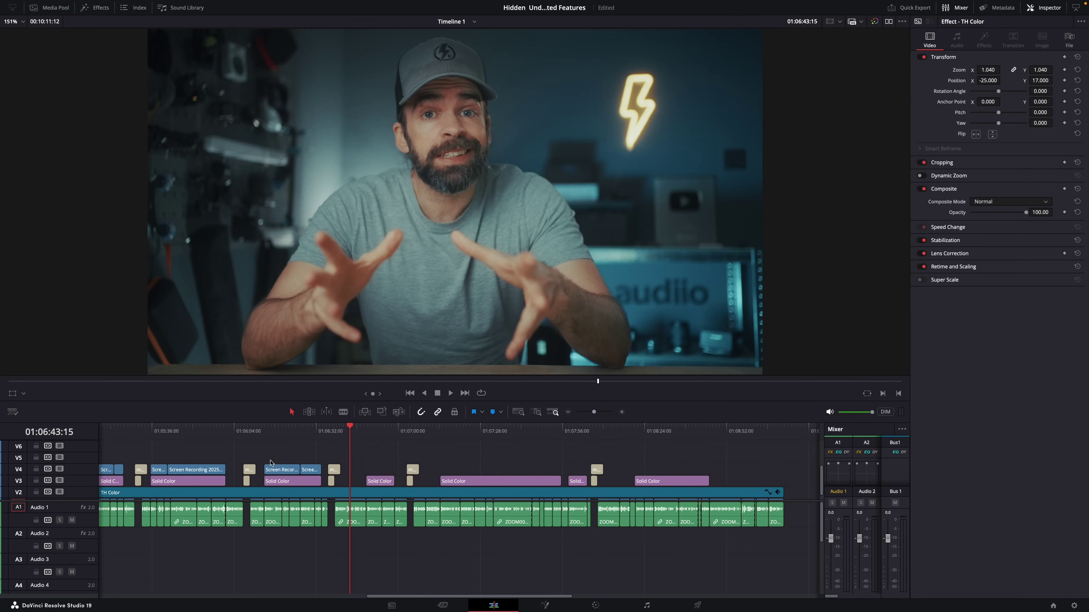
Step: Scroll the timeline left to reveal the earlier C9430 clips
scroll(509, 448, left, 10)
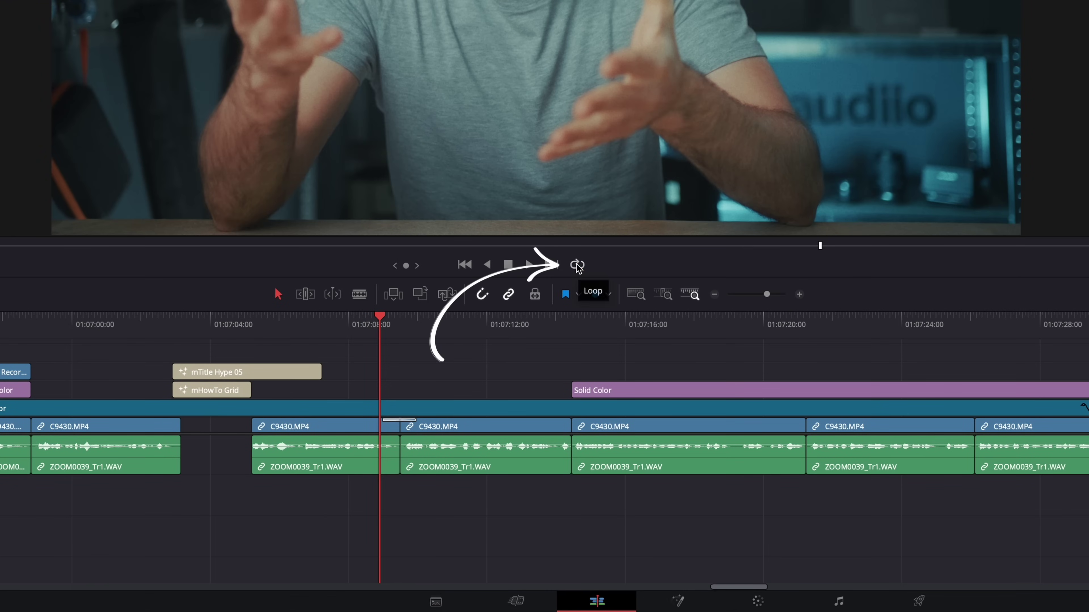
Step: Zoom into the cut between the two C9430 clips and mark an in point at 01:07:08:13
drag(766, 294, 751, 296)
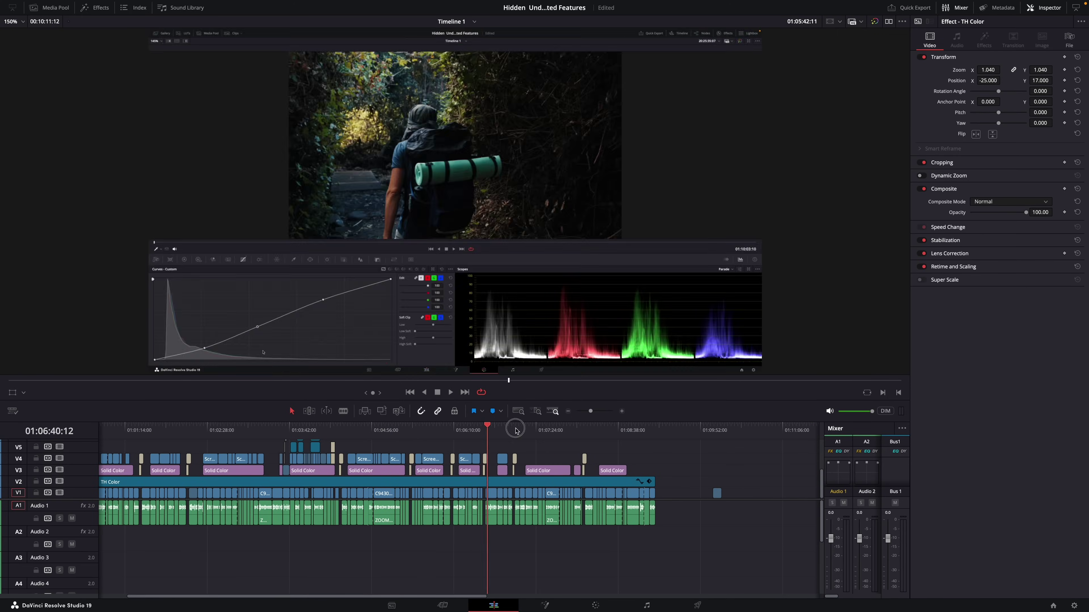
mouse_move(516, 430)
mouse_down()
mouse_move(651, 431)
mouse_move(333, 431)
mouse_move(523, 431)
mouse_up()
drag(590, 411, 607, 415)
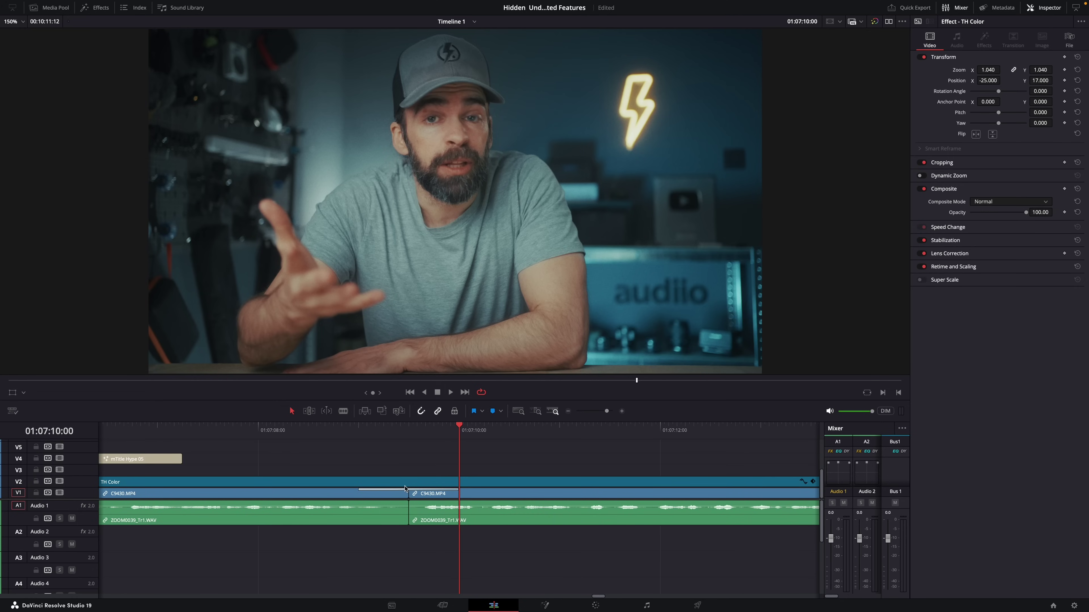
drag(427, 428, 337, 435)
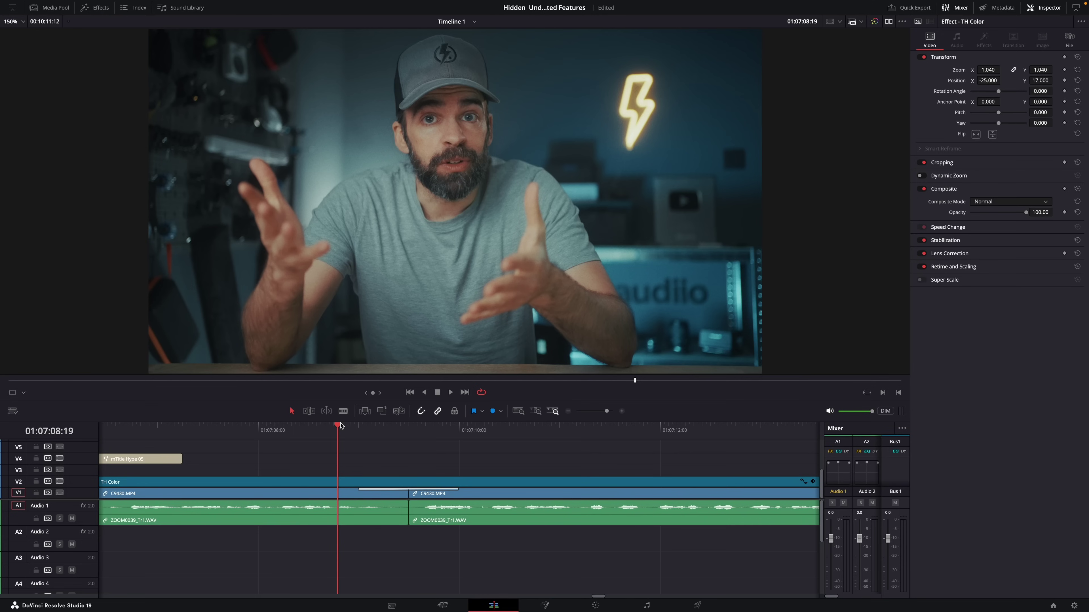
drag(276, 425, 312, 426)
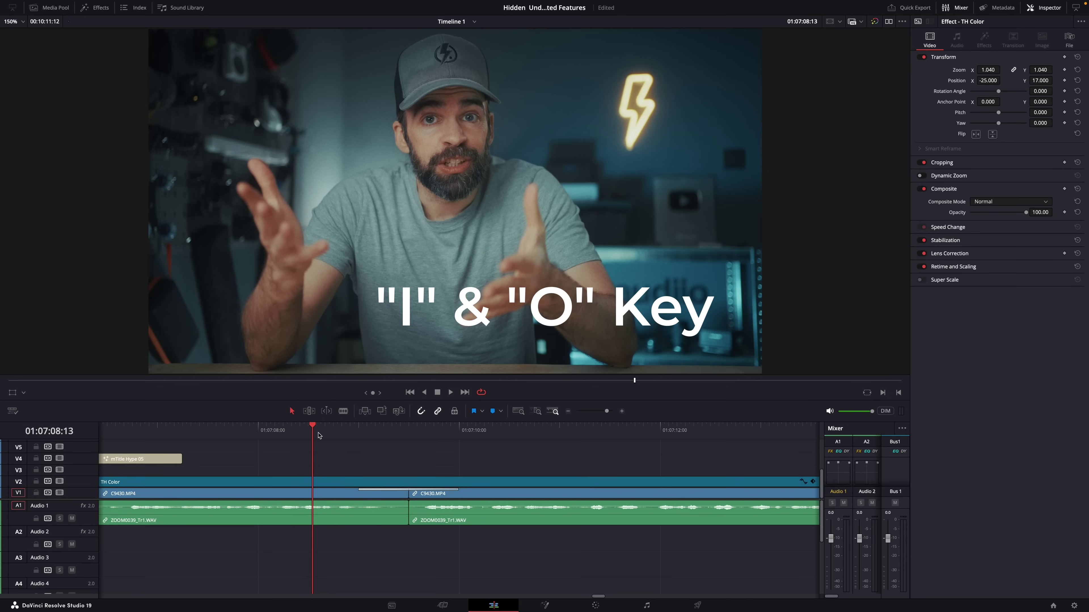
key(i)
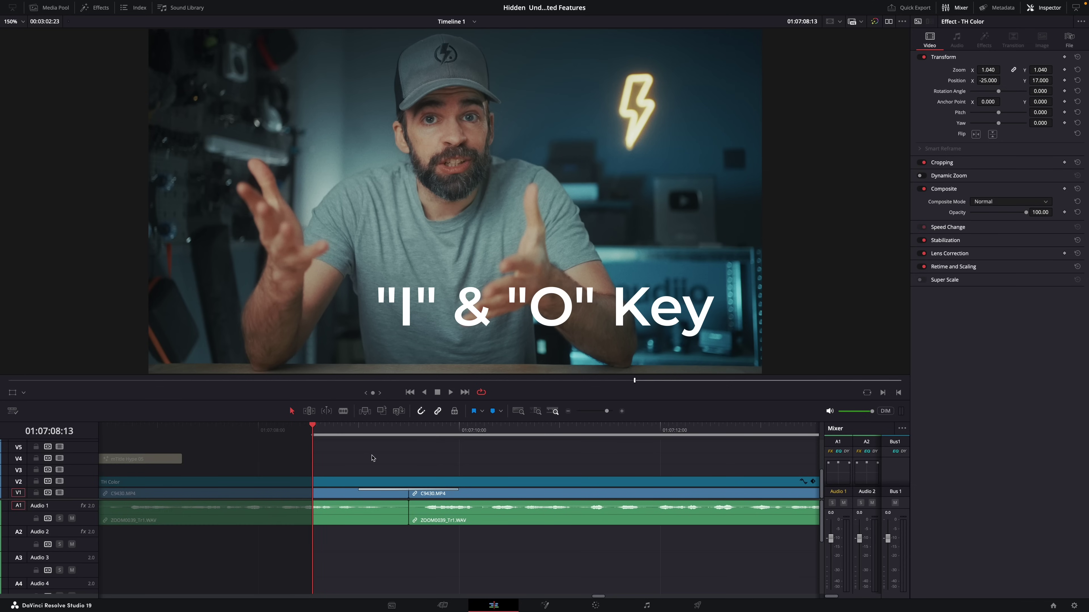
Step: Mark the out point at 01:07:10:16 and loop playback over the 00:00:02:04 range
drag(391, 430, 525, 431)
key(o)
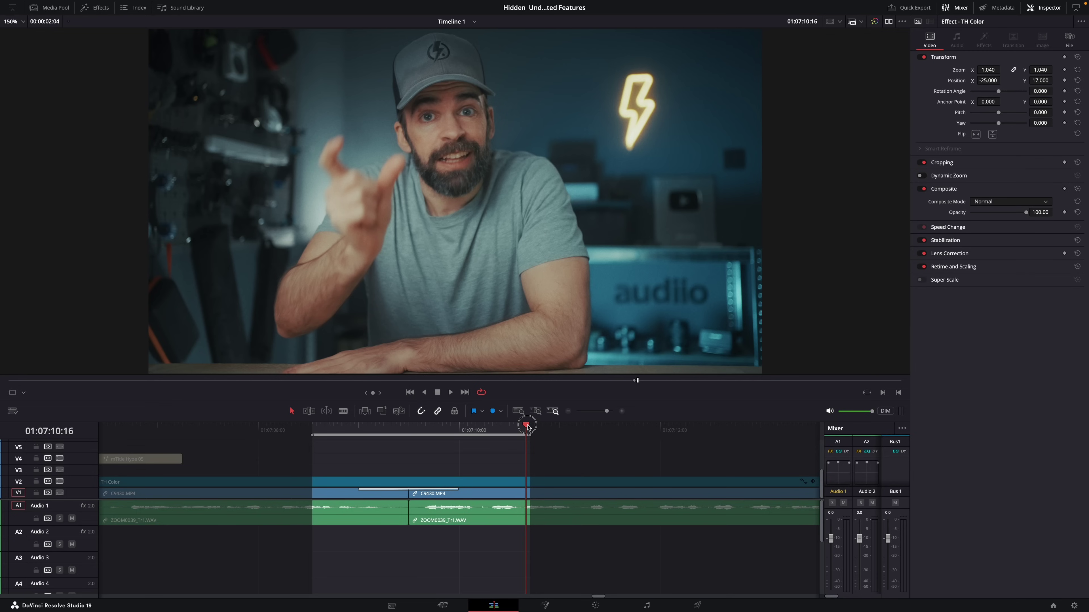
key(space)
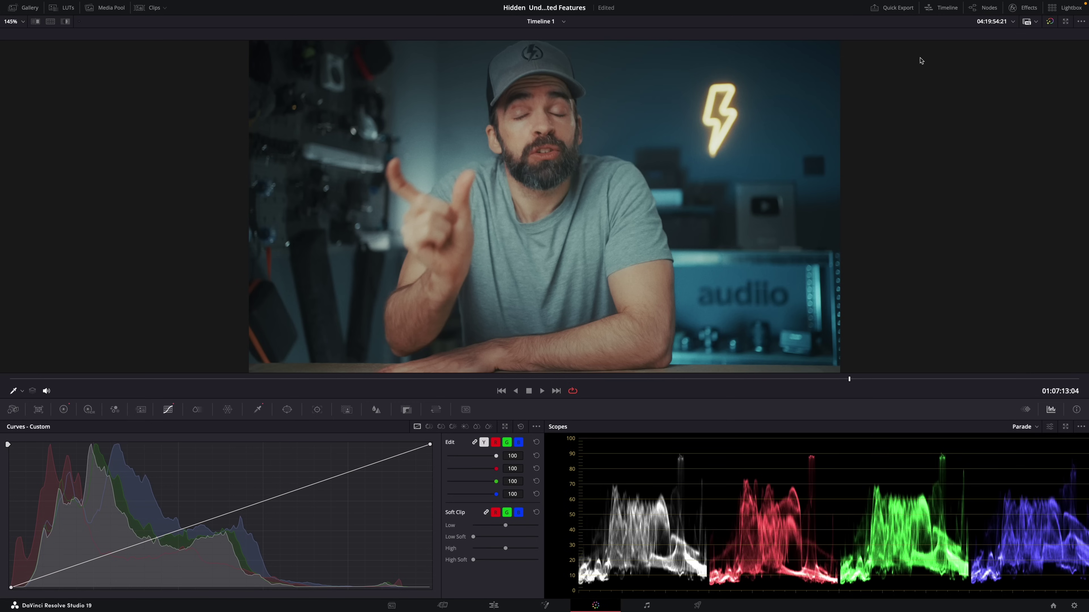
Step: Turn on the Color page's mini timeline above the curves and scopes
click(947, 9)
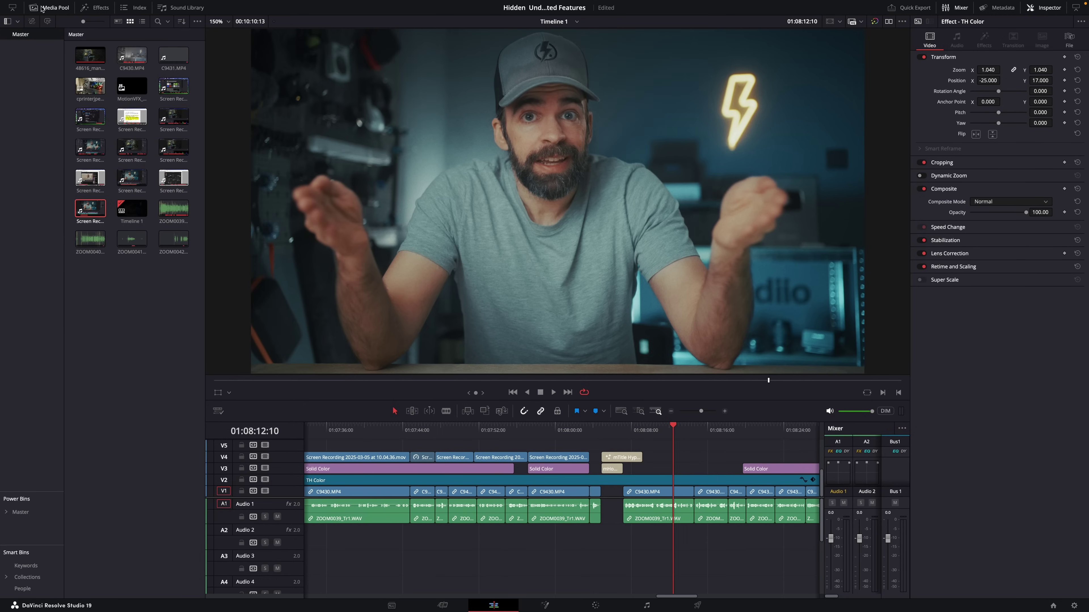
Step: Toggle the Effects library and dual viewer briefly, then close Effects and the Media Pool
click(107, 12)
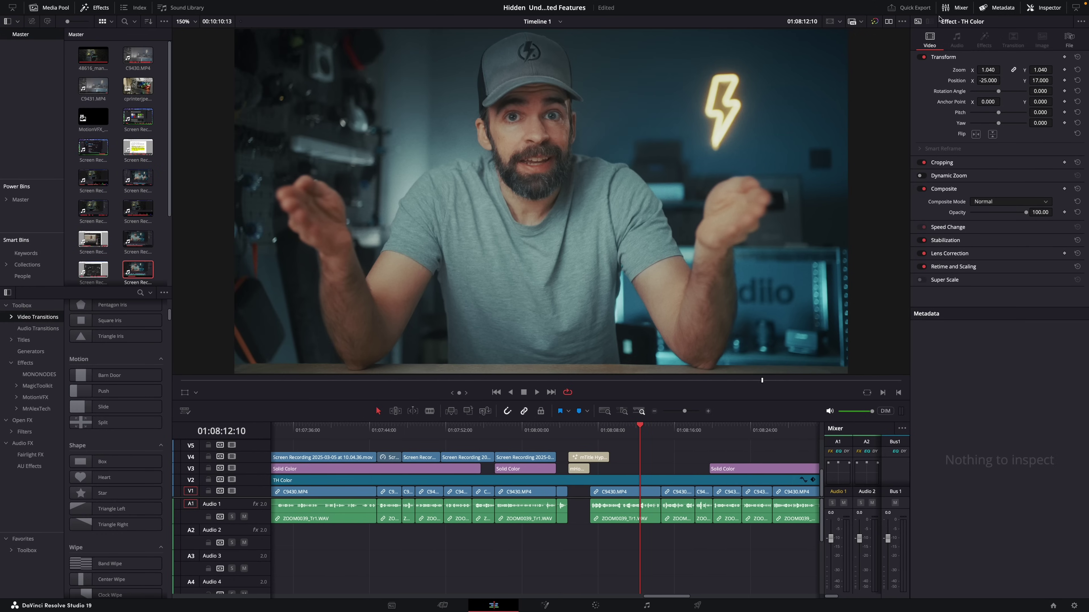
click(888, 23)
click(888, 23)
click(104, 11)
click(51, 8)
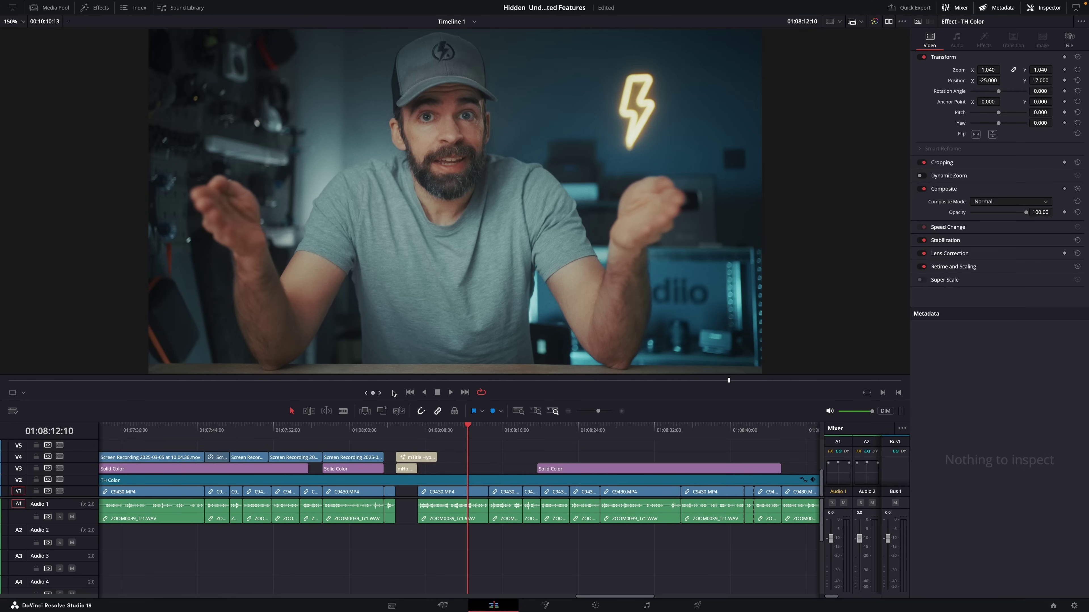
Step: Save the current layout as preset 'Editing Phase 1' and confirm it appears under Layout Presets
mouse_move(213, 3)
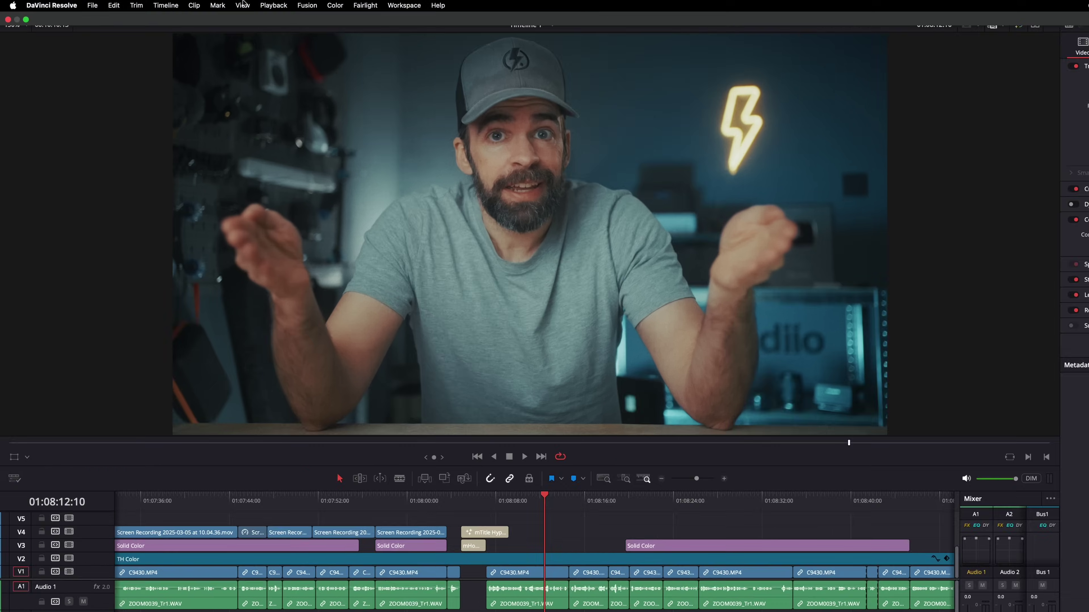
click(575, 7)
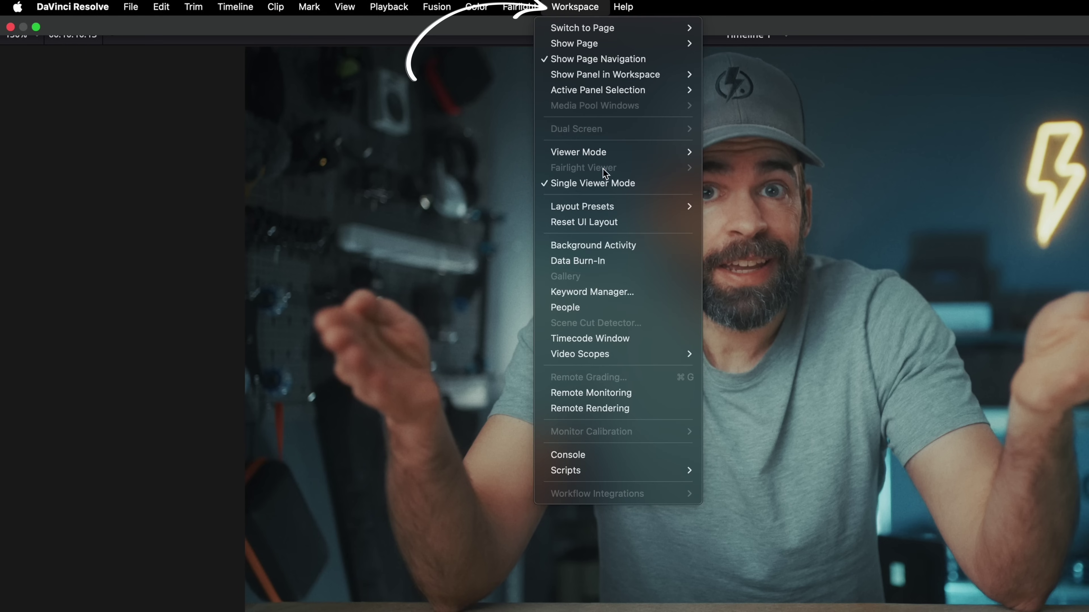
mouse_move(593, 204)
click(775, 206)
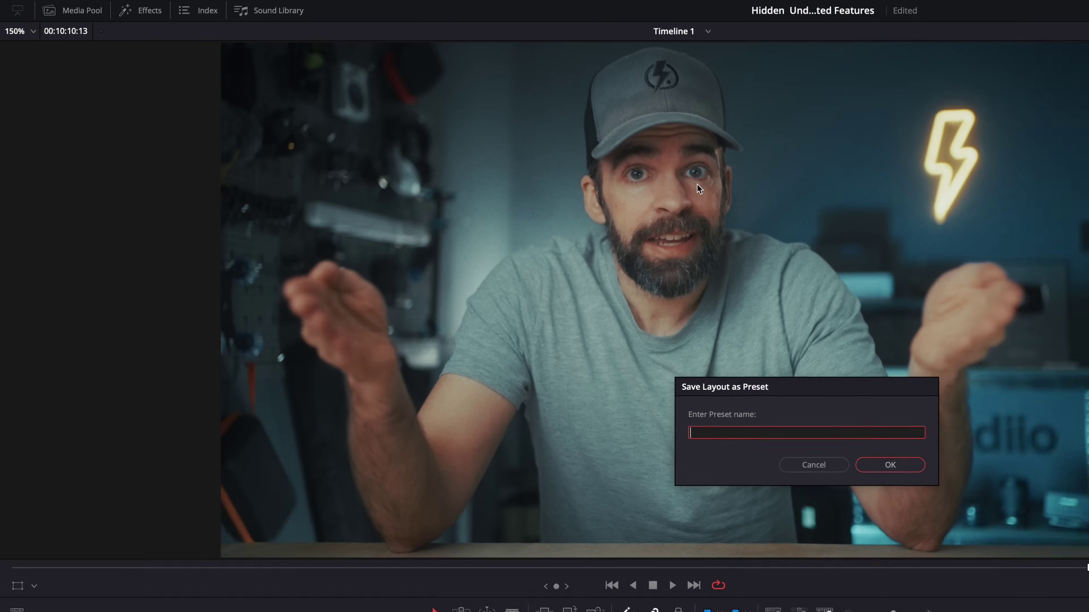
text(Editing Phase 1)
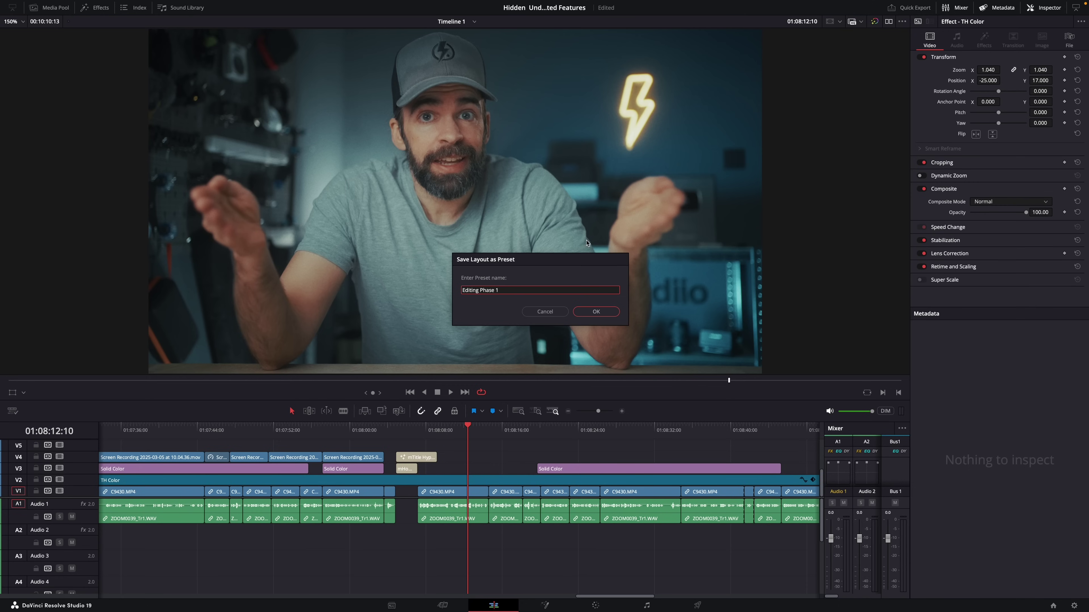
click(599, 311)
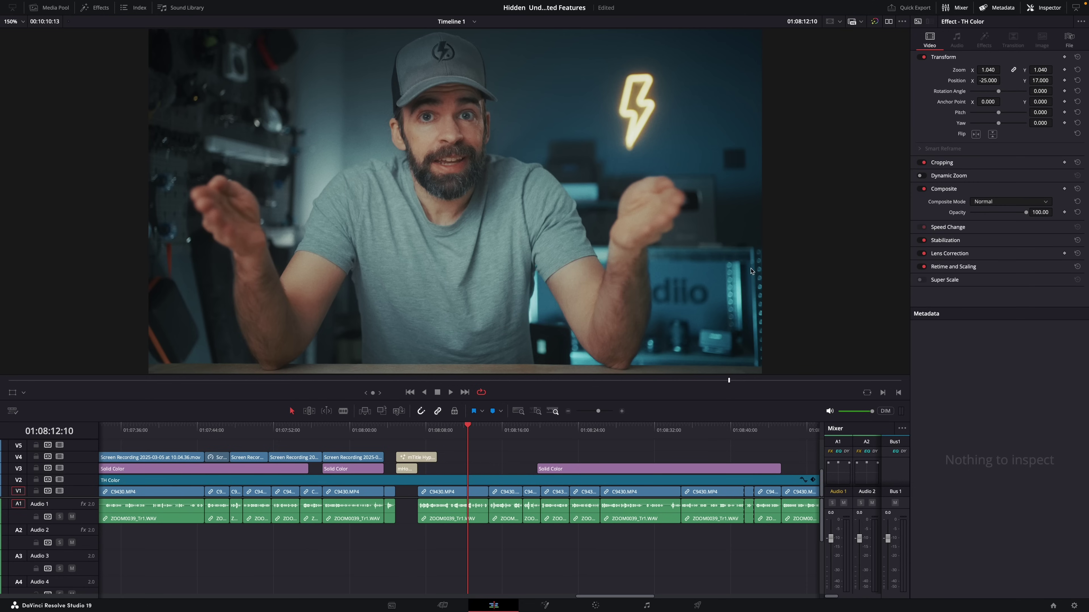
click(347, 5)
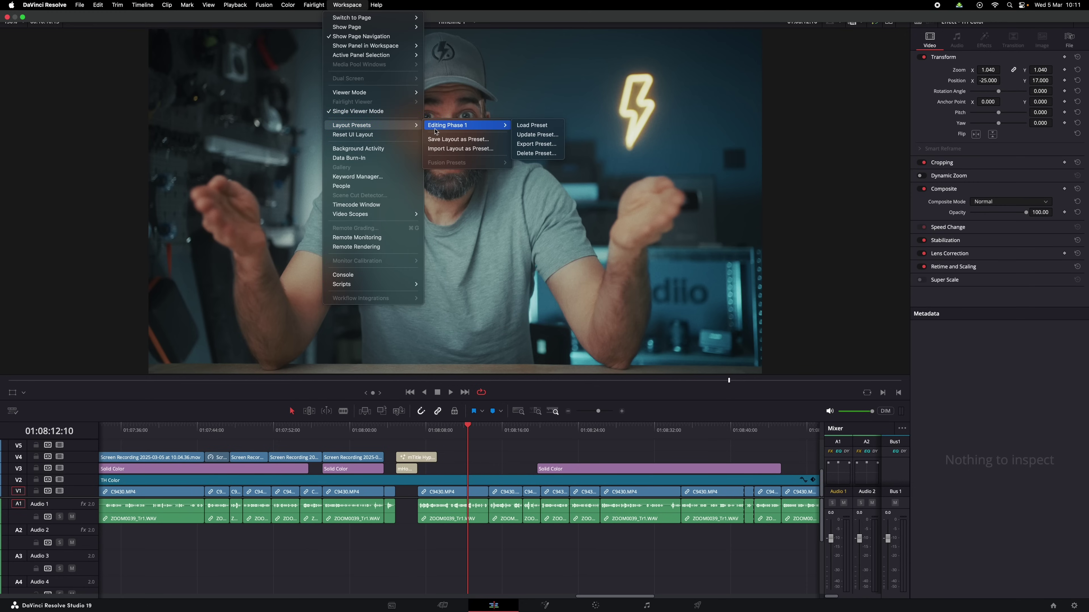